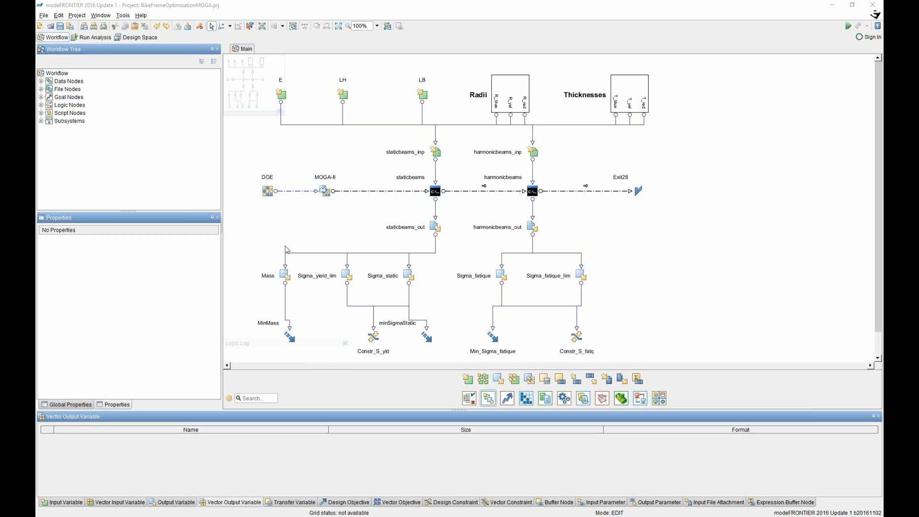
Open the Designs Table in the design space and highlight the initial ULH designs, rows 0 to 31.
left_click(139, 38)
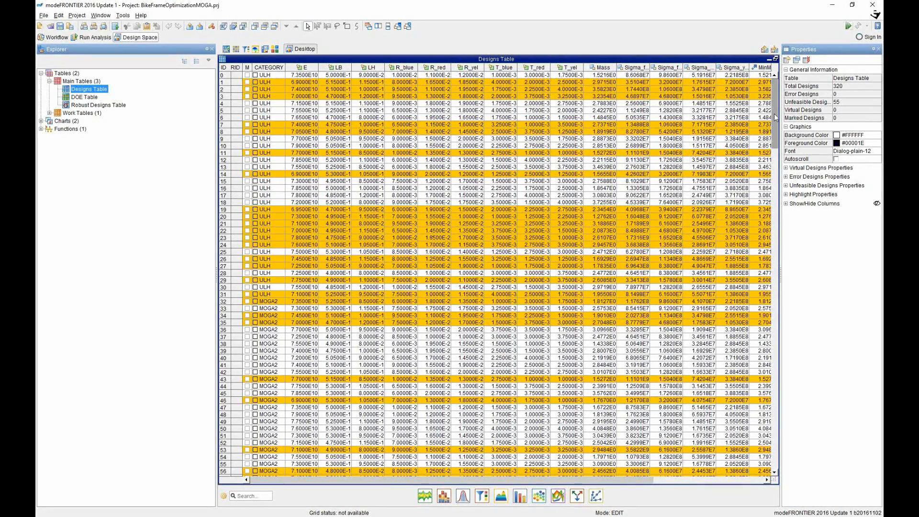
mouse_move(777, 118)
left_mouse_down()
mouse_move(786, 434)
mouse_move(783, 108)
left_mouse_up()
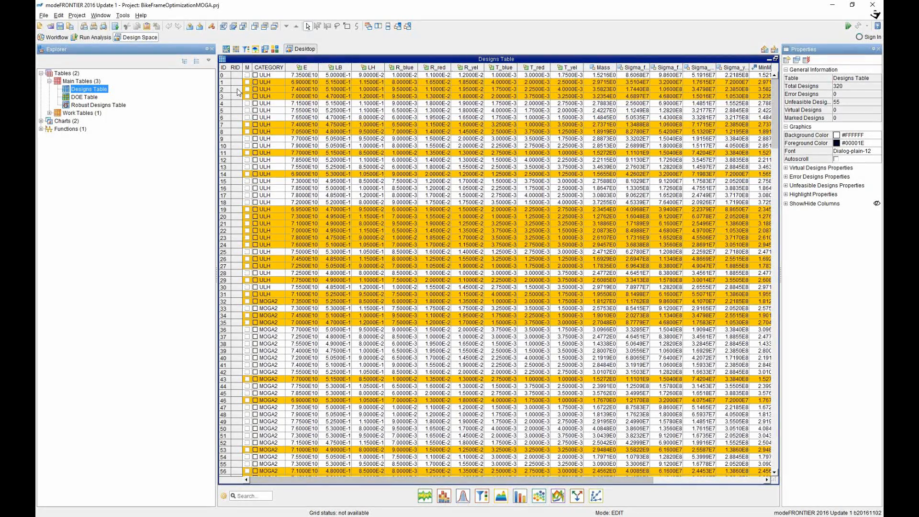
left_click_drag(225, 77, 234, 296)
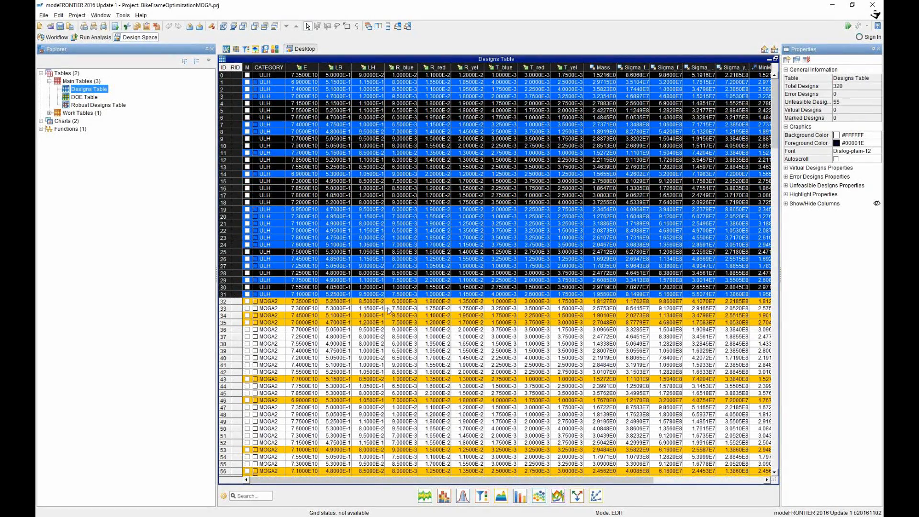
Highlight the MOGA2 designs from row 32 to 54, single out row 32, and look through the following MOGA2 designs.
left_click_drag(227, 304, 223, 459)
scroll(326, 330, "down", 1)
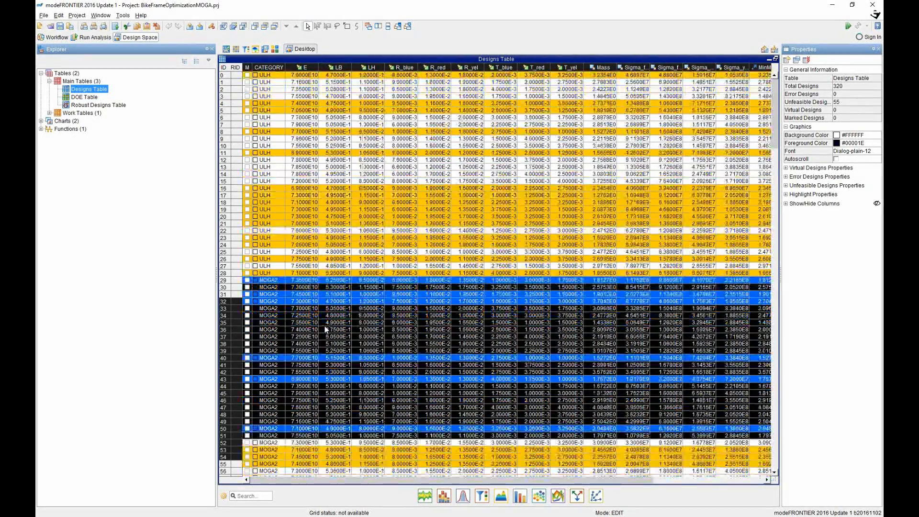
scroll(228, 218, "down", 3)
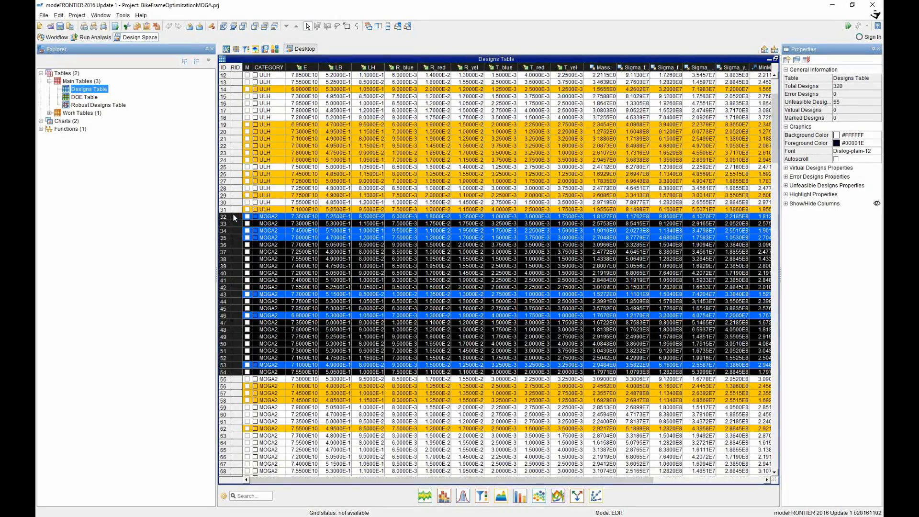
left_click(224, 217)
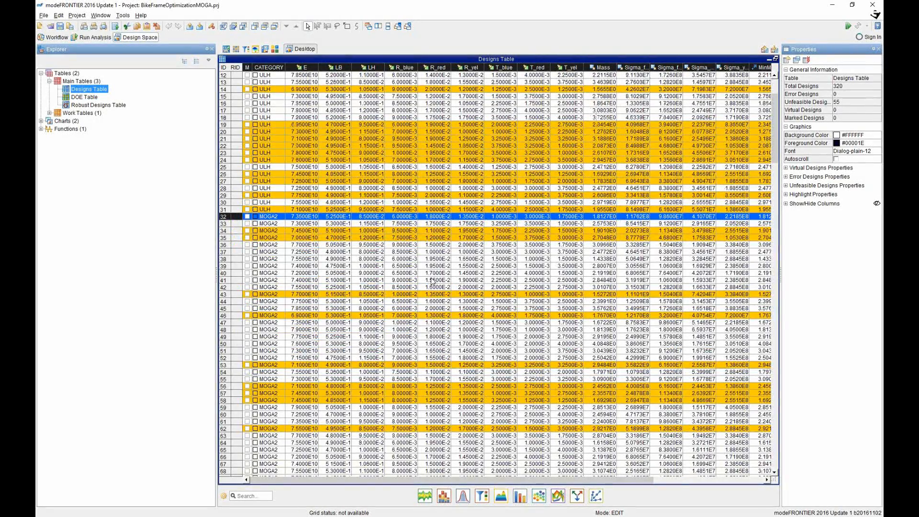
scroll(433, 282, "up", 4)
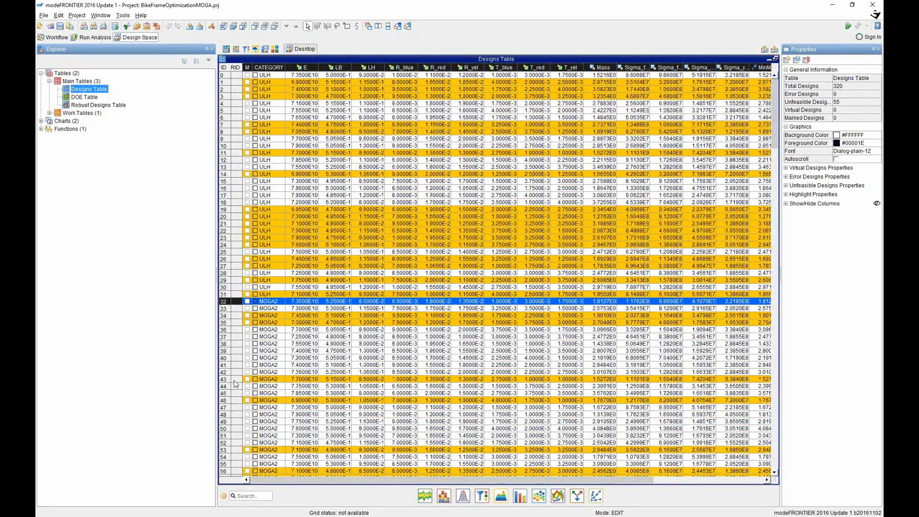
scroll(305, 209, "down", 1)
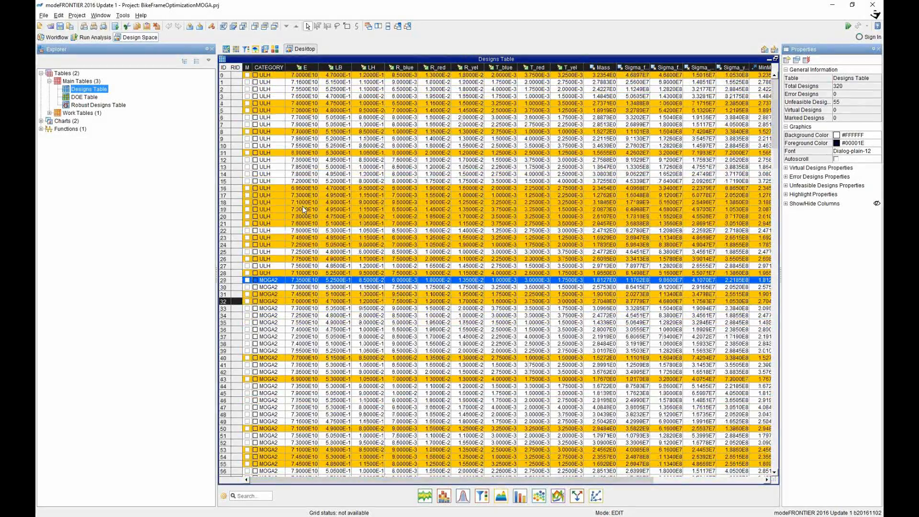
scroll(304, 209, "down", 5)
scroll(304, 209, "down", 18)
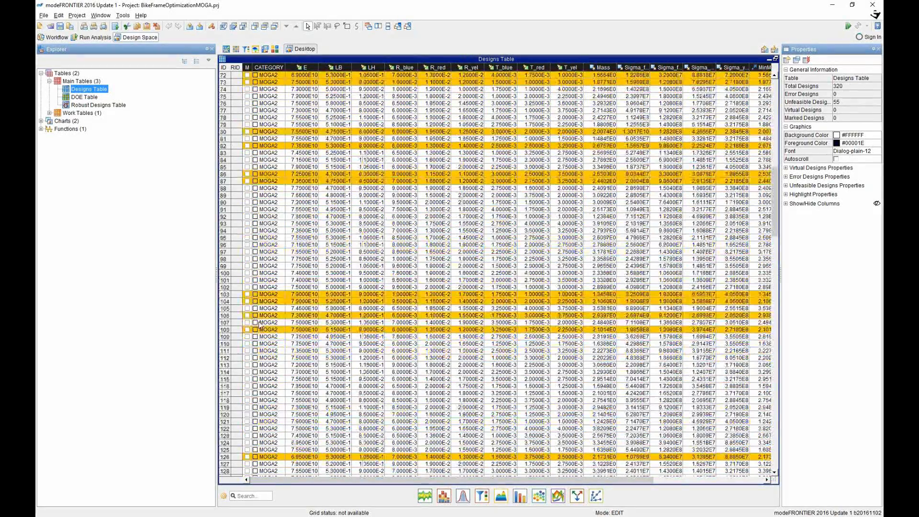
scroll(496, 202, "up", 12)
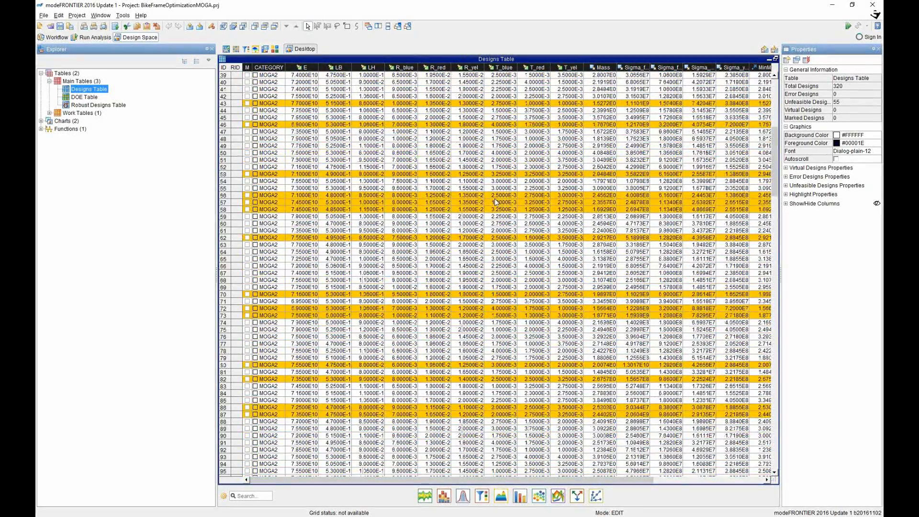
scroll(496, 202, "up", 13)
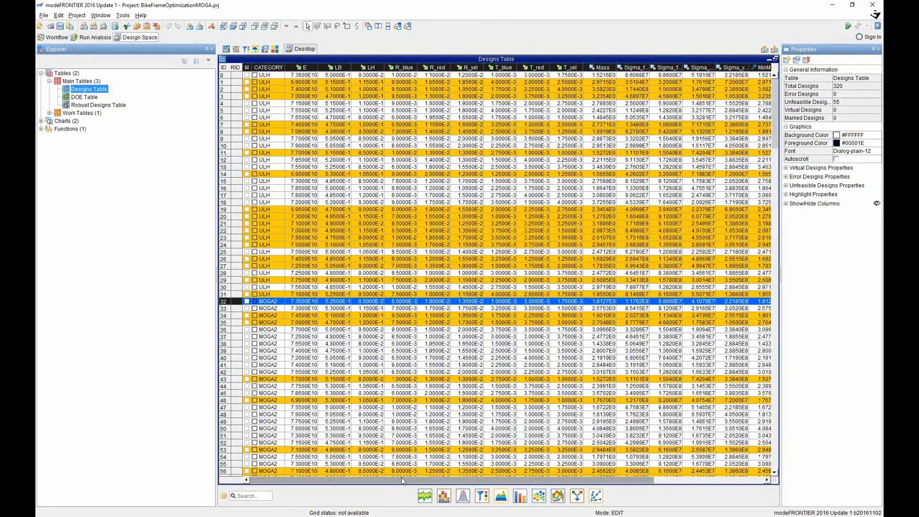
Examine the objective and constraint columns of the orange-marked designs 1 and 2.
left_click_drag(401, 480, 512, 480)
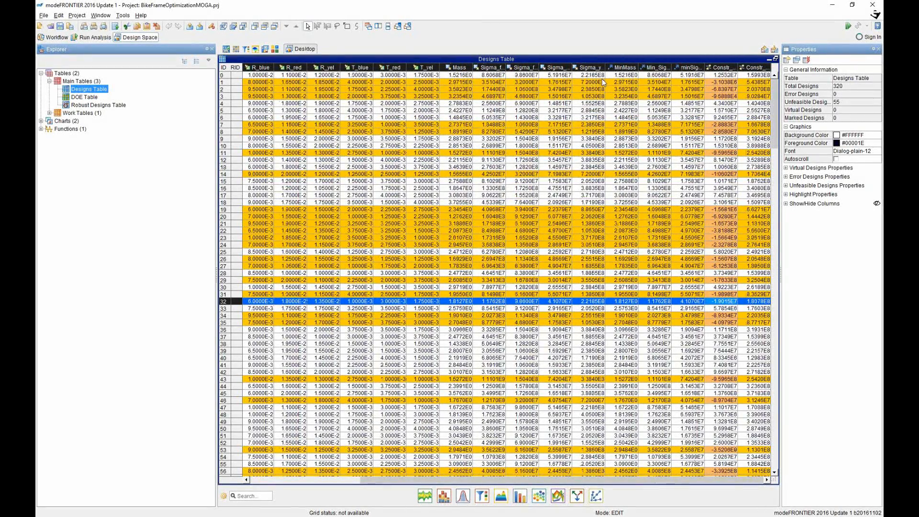
left_click(226, 84)
left_click(226, 92)
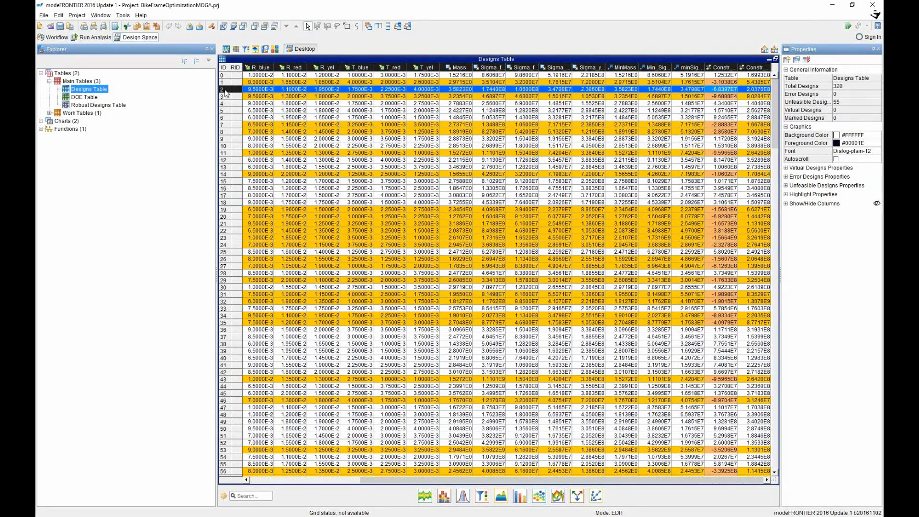
Locate the Constr_S_yld and Constr_S_fatq constraints in the workflow and review the properties of Constr_S_yld.
left_click(54, 38)
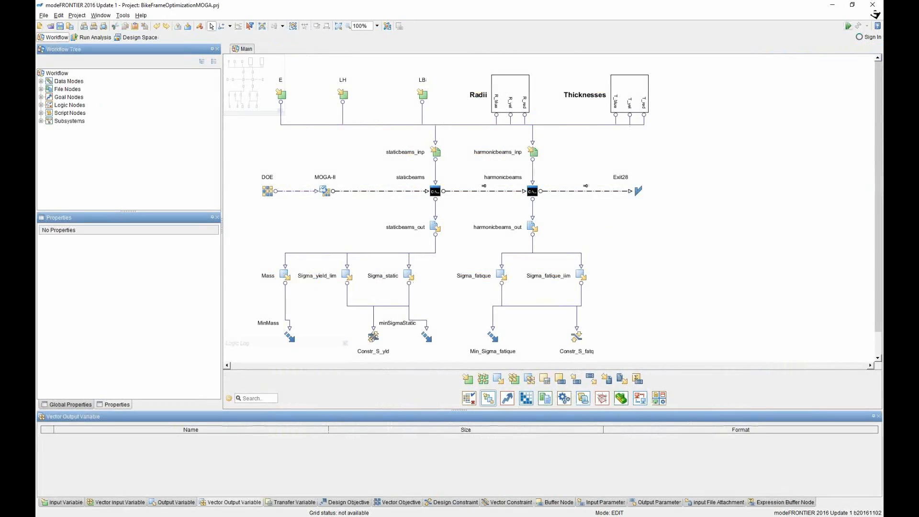
left_click(373, 337)
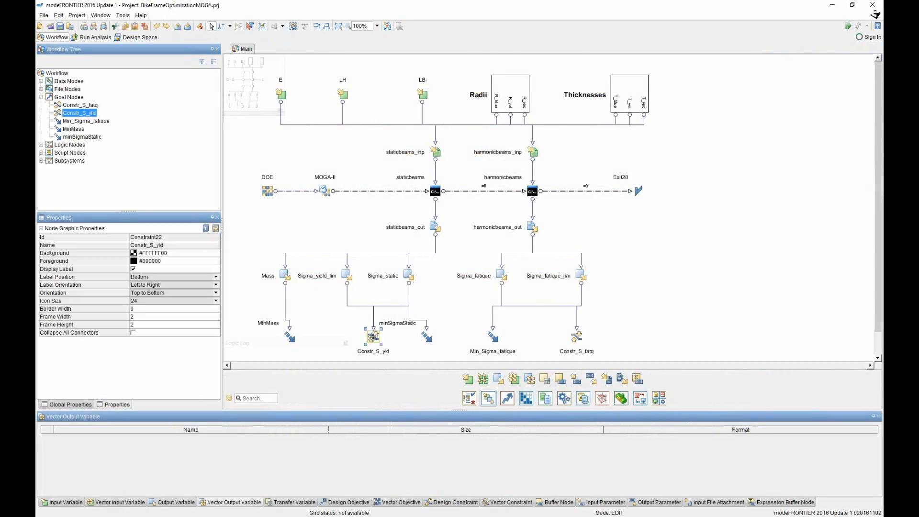
left_click(576, 337)
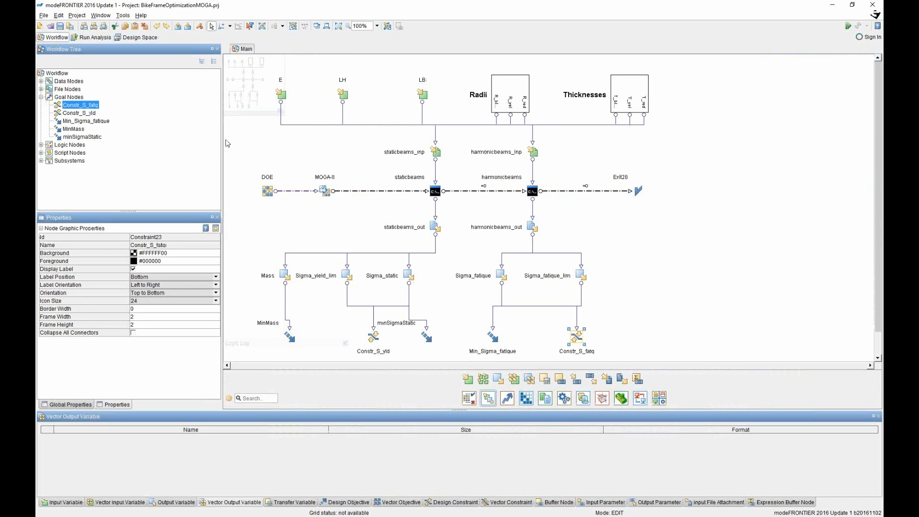
double_click(374, 336)
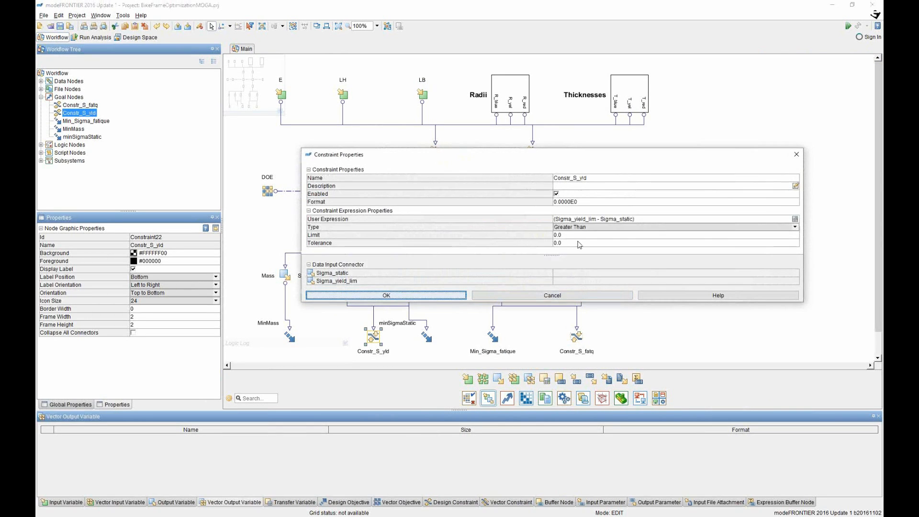
left_click(500, 295)
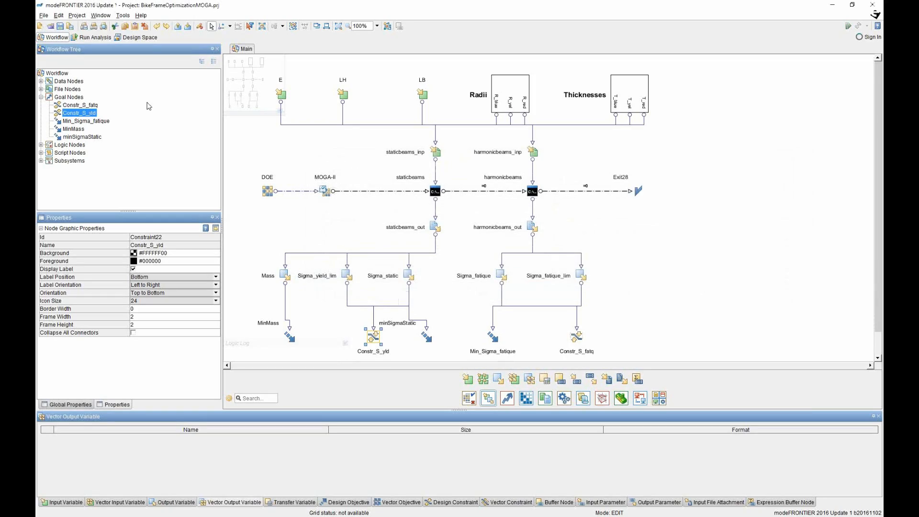
Return to the Designs Table in the design space and highlight individual unfeasible designs, ending with design 23.
left_click(139, 37)
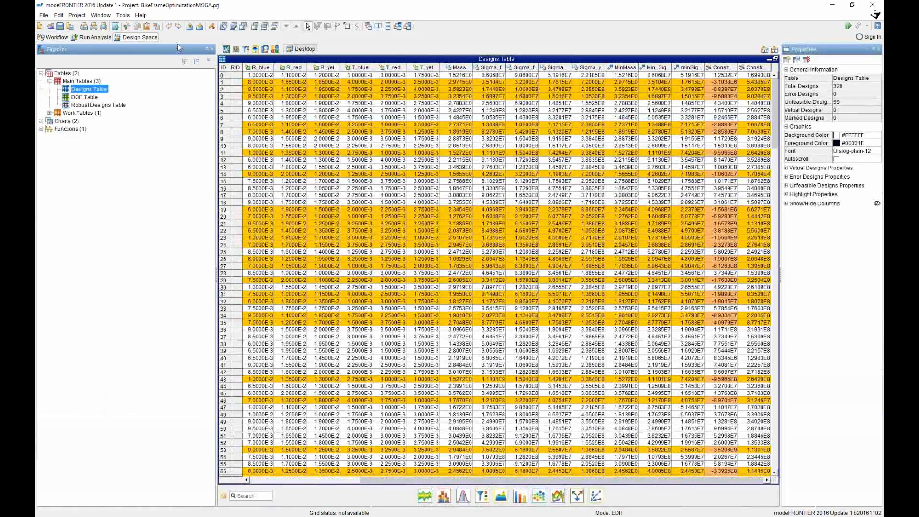
left_click(224, 211)
left_click(224, 217)
left_click(225, 238)
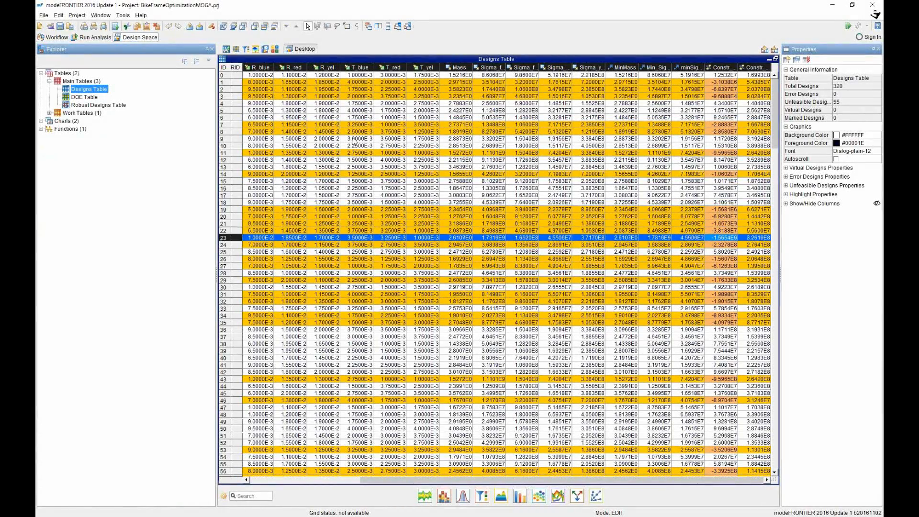
Look through the full Designs Table for the orange-marked unfeasible designs and return to the first rows.
scroll(354, 141, "down", 2)
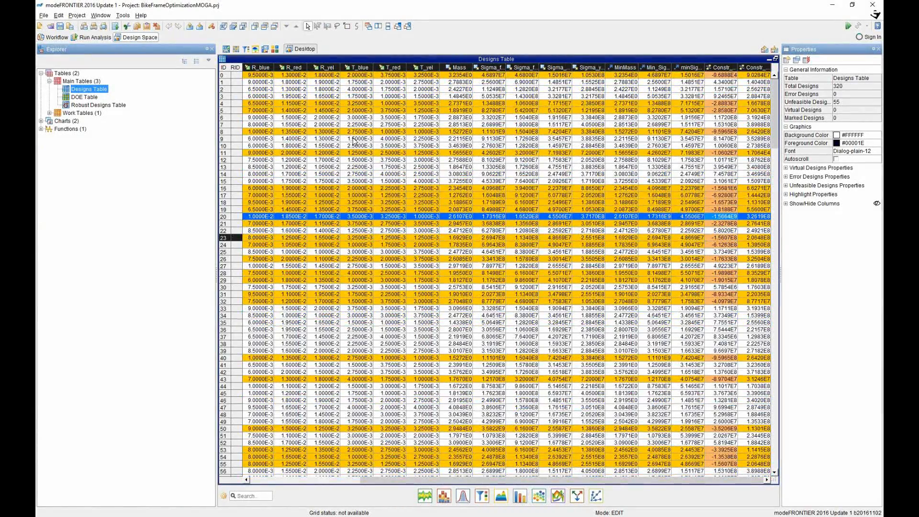
scroll(354, 142, "down", 8)
scroll(354, 142, "down", 17)
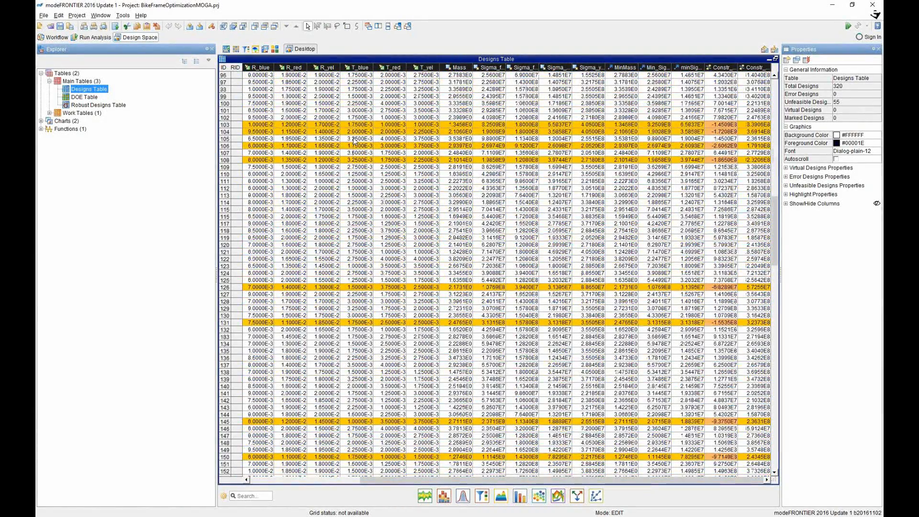
scroll(354, 142, "down", 18)
scroll(354, 141, "down", 12)
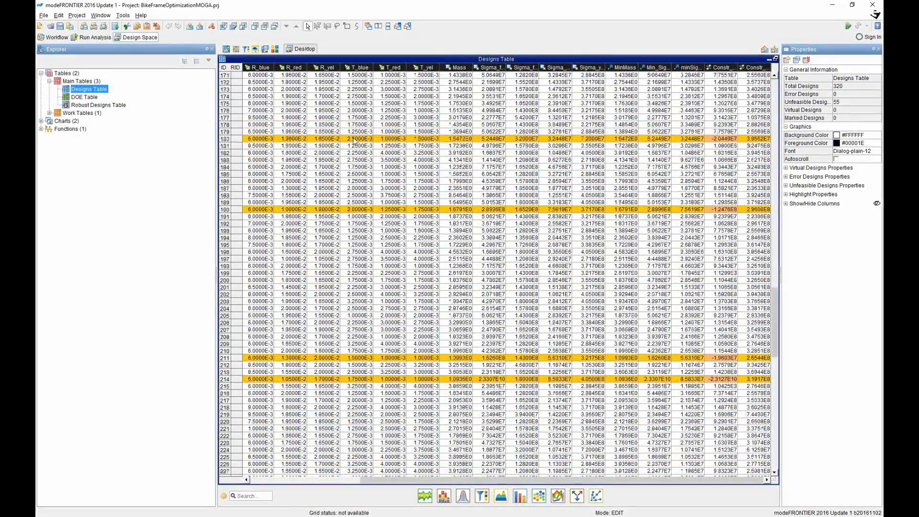
scroll(355, 142, "down", 15)
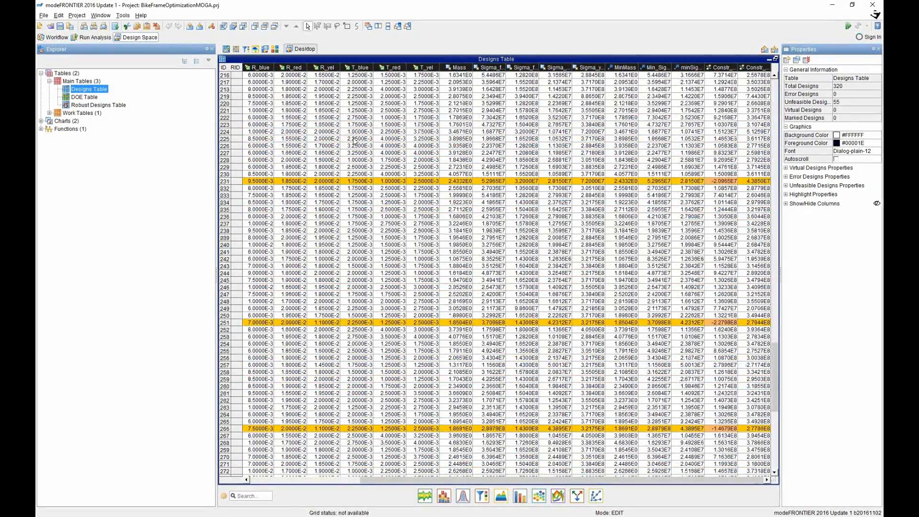
scroll(354, 142, "down", 16)
scroll(385, 190, "up", 20)
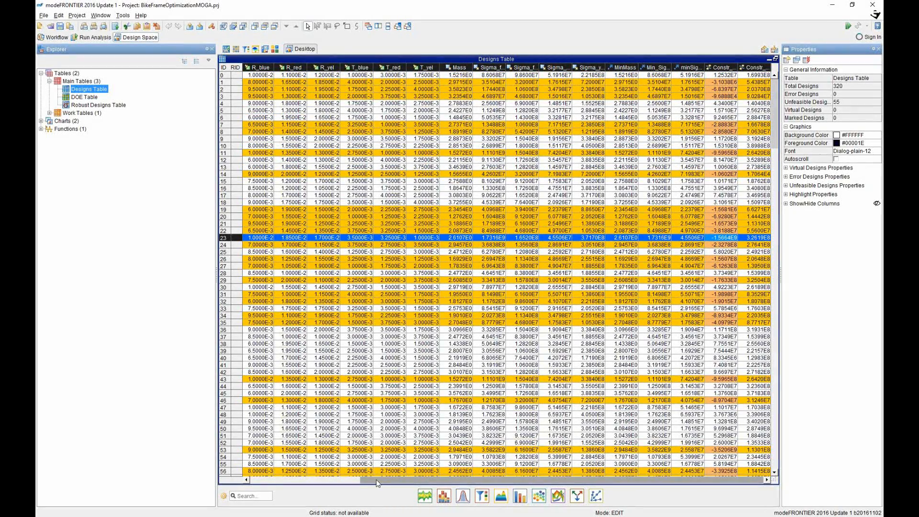
Sort the Designs Table by ascending E, and cycle the sorting on T_yel back to the original row order.
left_click_drag(378, 484, 265, 484)
double_click(301, 68)
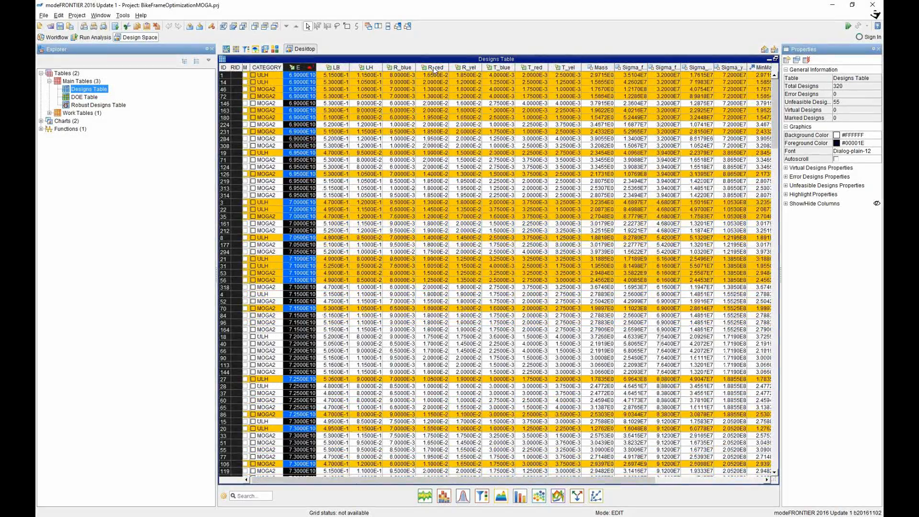
double_click(567, 68)
double_click(568, 69)
double_click(568, 70)
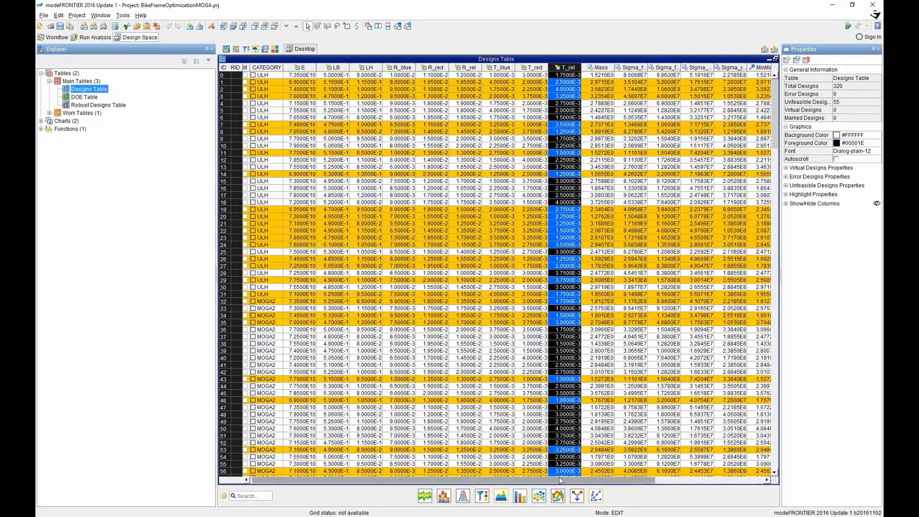
Select designs 11 to 15, review the available design selection options without applying any, and clear the row selection.
left_click_drag(561, 480, 674, 480)
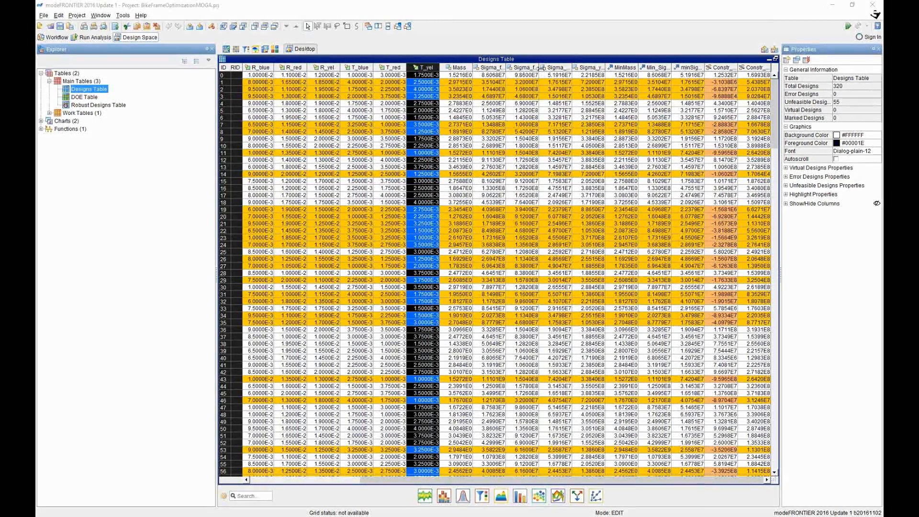
left_click_drag(384, 481, 272, 144)
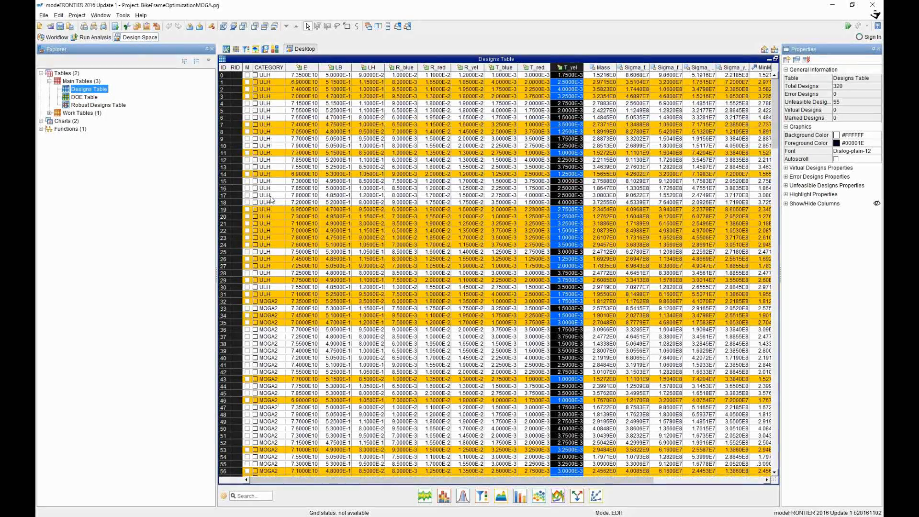
left_click(237, 130)
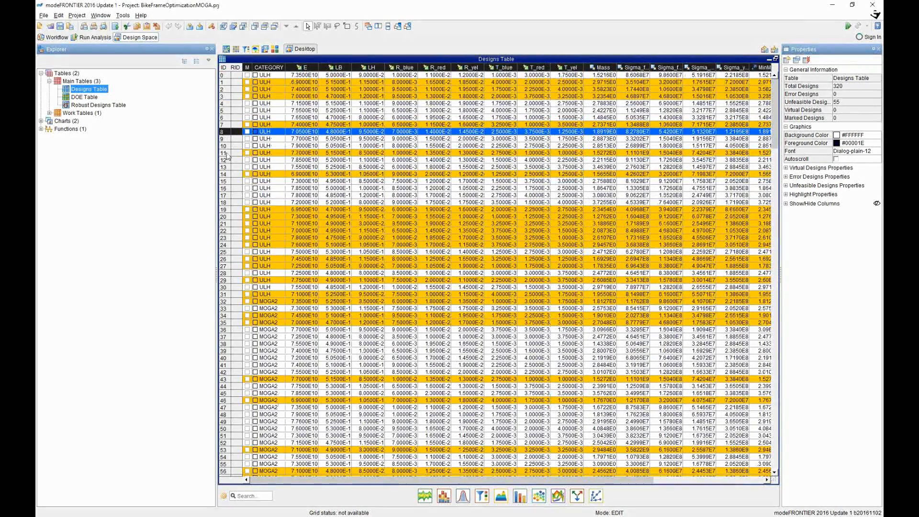
left_click(227, 153, "ctrl")
left_click(227, 153)
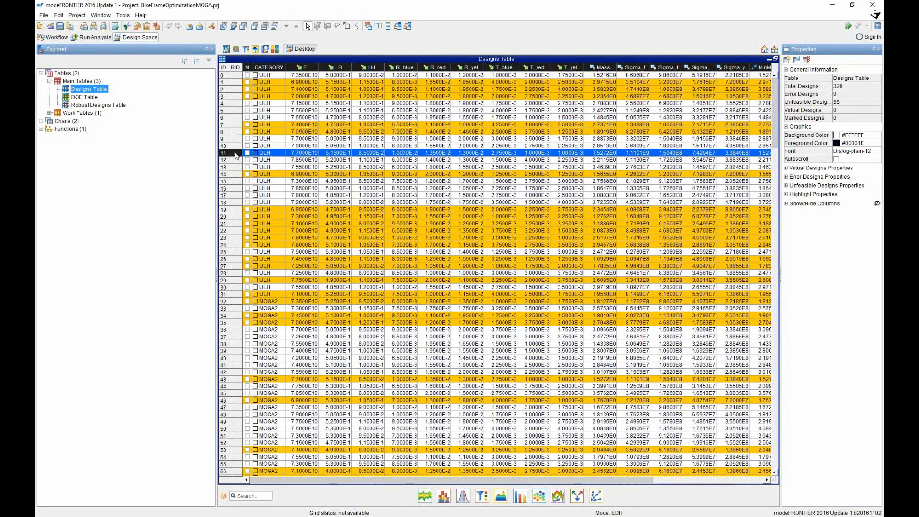
left_click(226, 184, "shift")
right_click(286, 174)
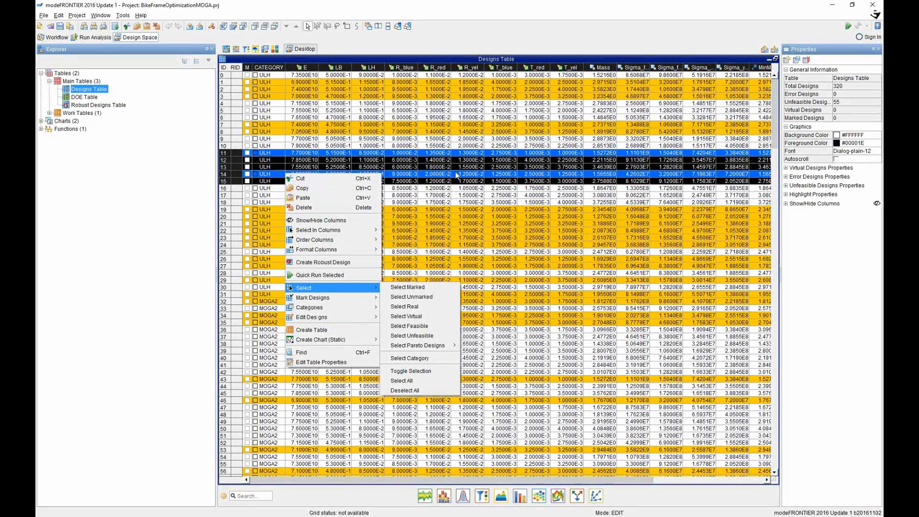
left_click(446, 190)
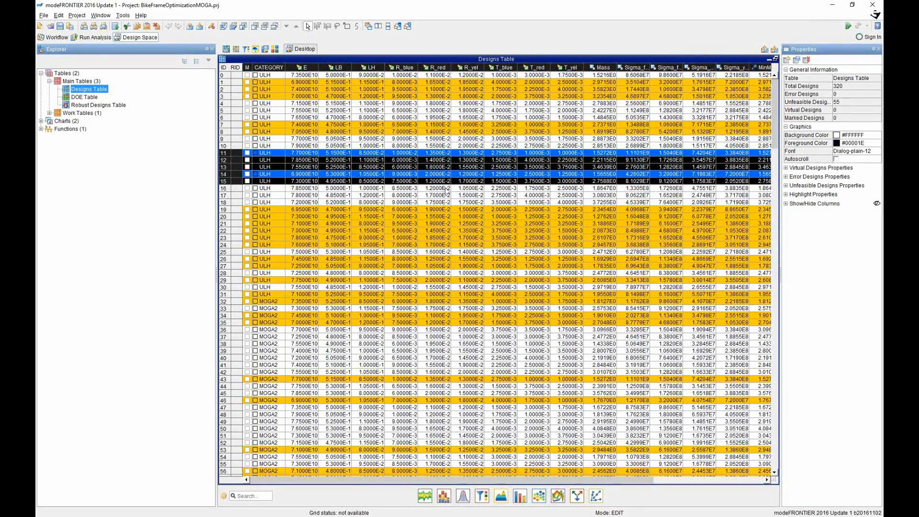
left_click(445, 189)
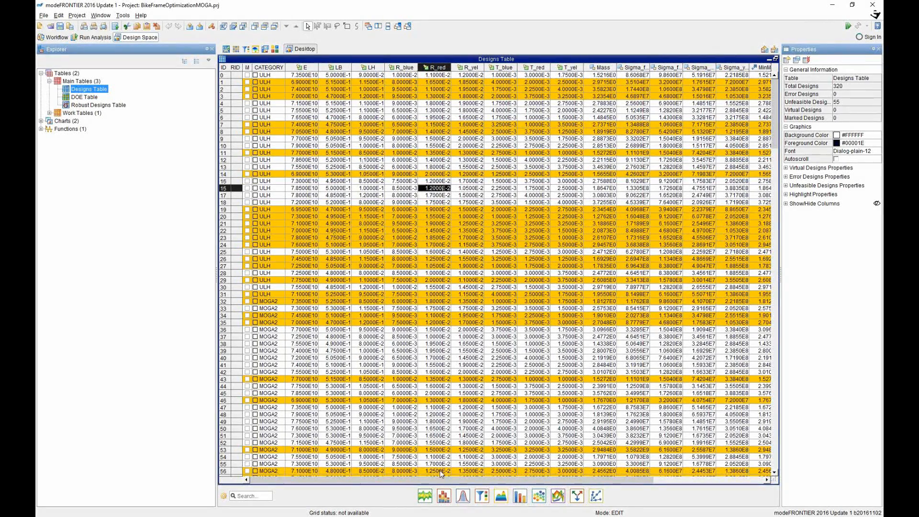
Review the available chart categories and expand the Work Tables, Designs Charts, Scatter 3D and Statistical Charts groups to view the existing items.
mouse_move(425, 500)
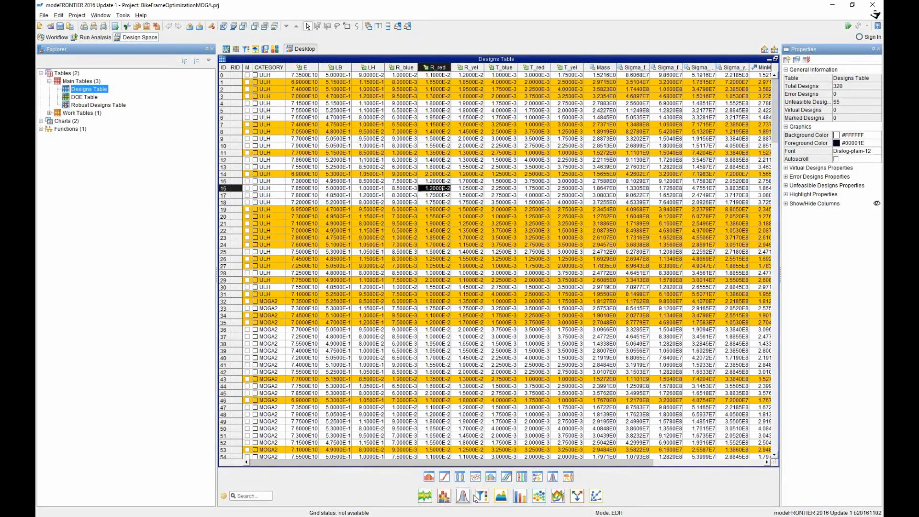
mouse_move(524, 499)
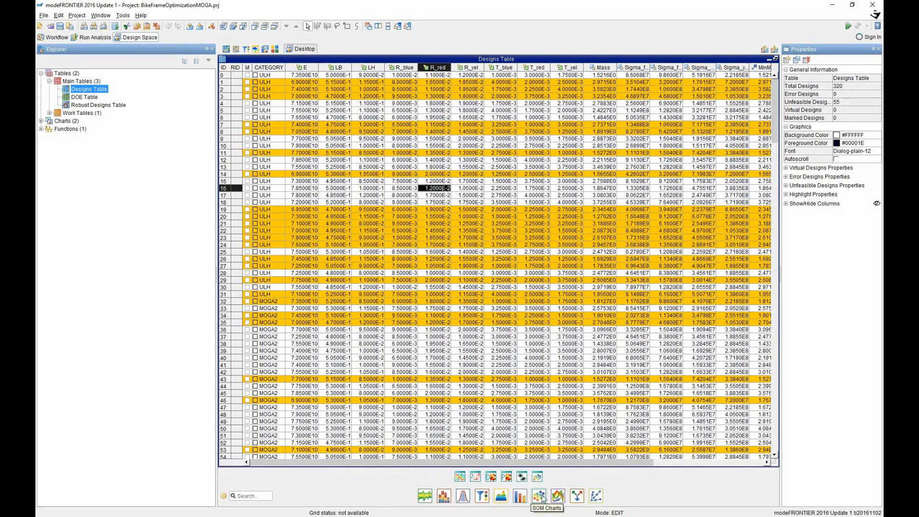
mouse_move(562, 498)
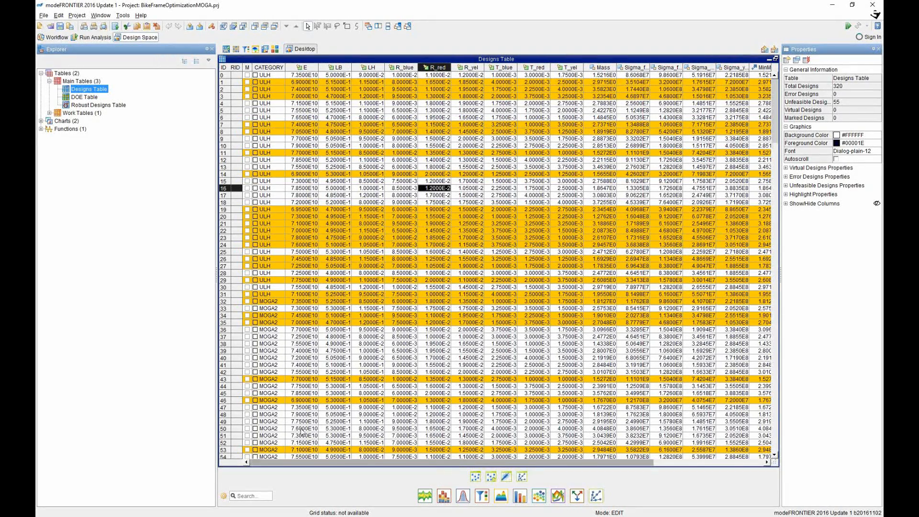
left_click(49, 113)
left_click(41, 129)
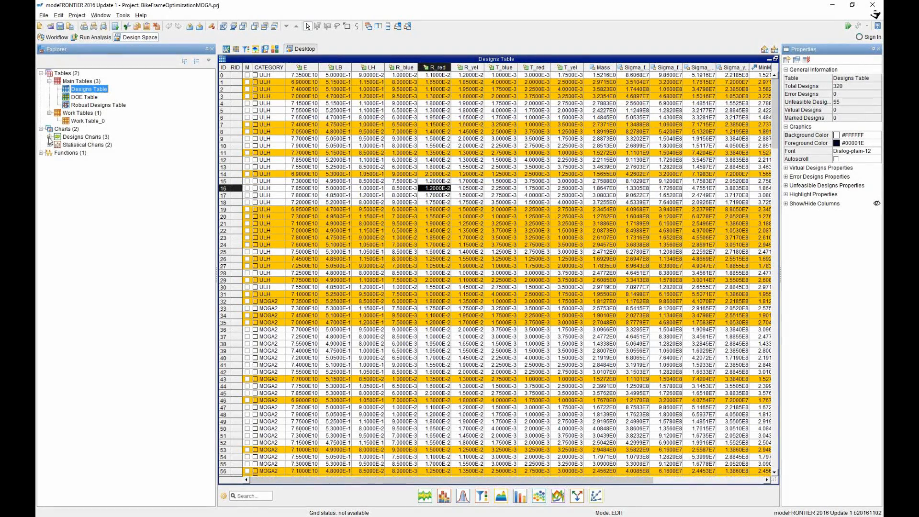
left_click(50, 137)
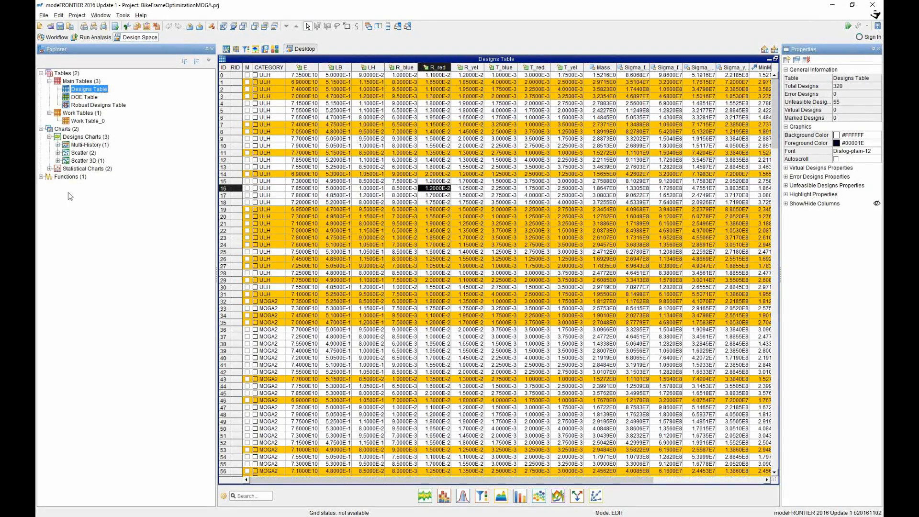
left_click(57, 160)
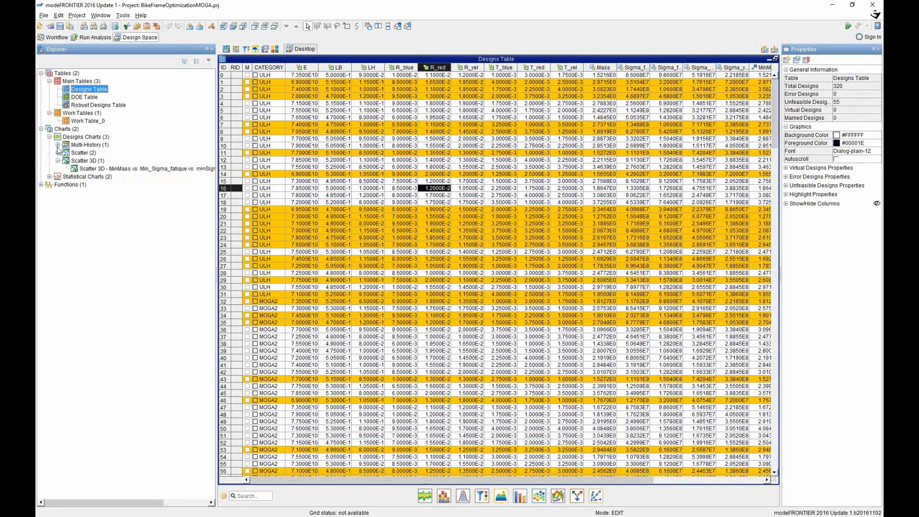
left_click(49, 177)
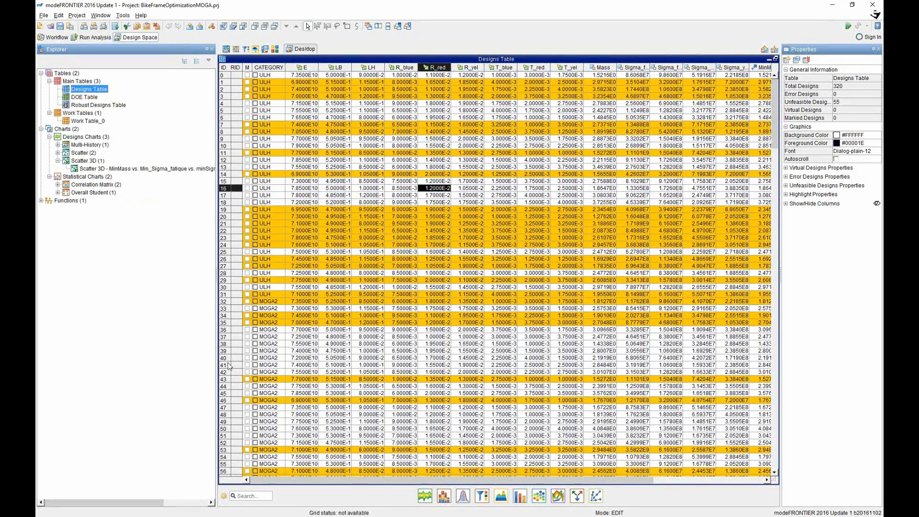
Create a Bubble 4D chart from the Designs Table with R_red as X, R_yel as Y, MinMass as color and minSigmaStatic as radius.
mouse_move(463, 498)
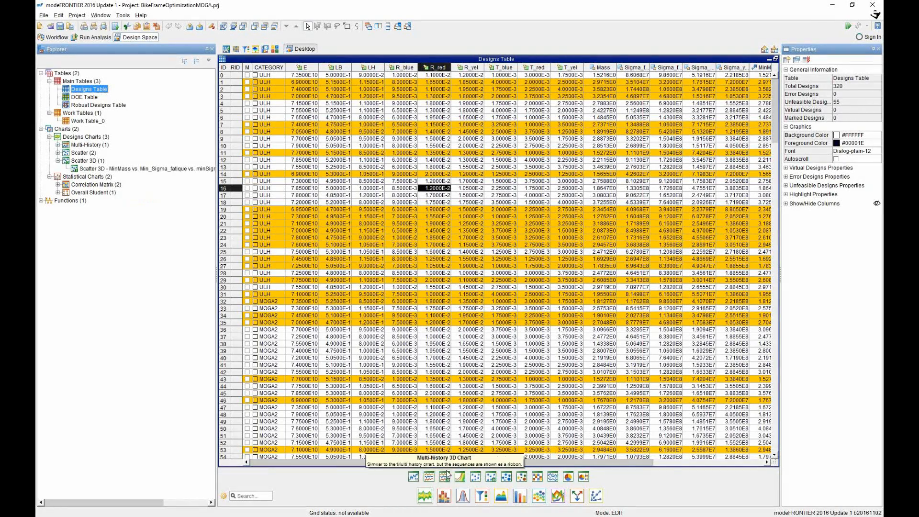
left_click(523, 478)
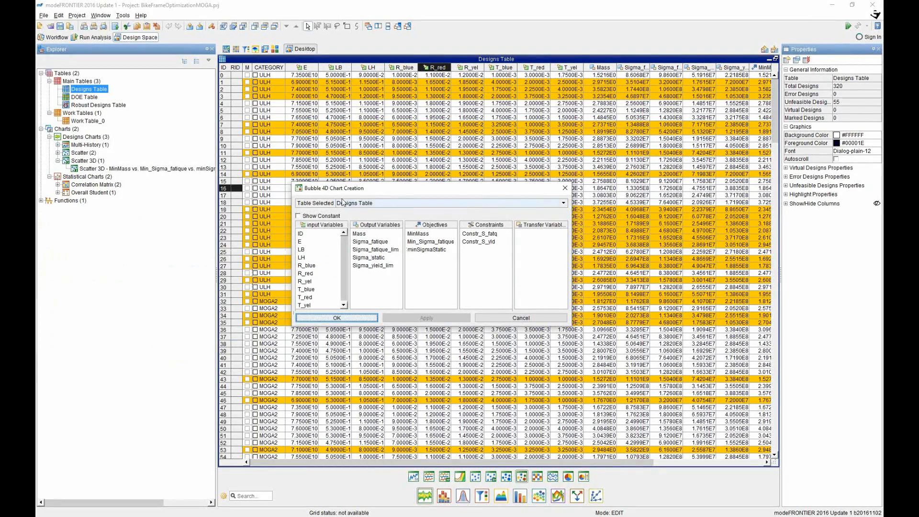
left_click(375, 203)
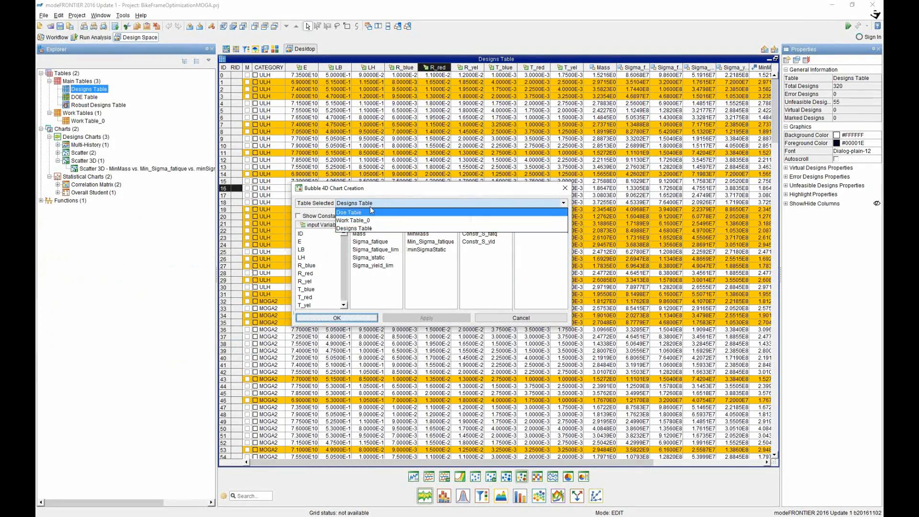
left_click(370, 229)
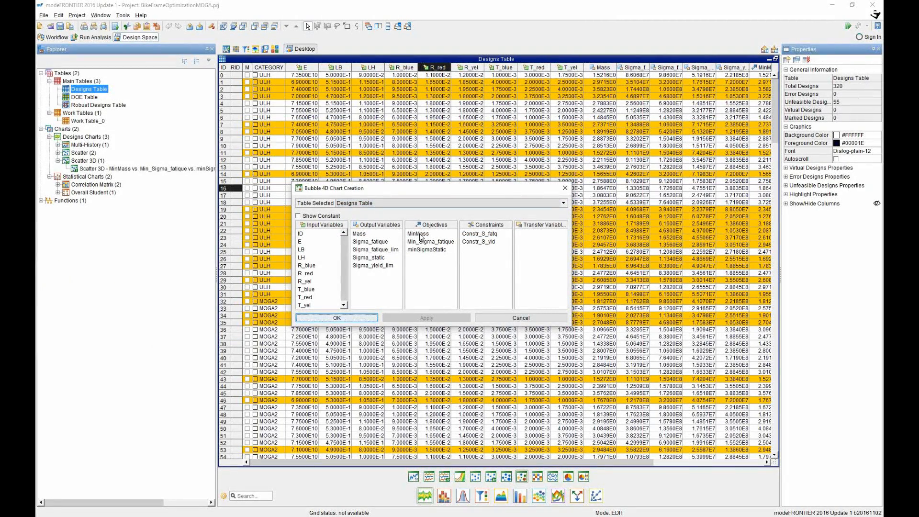
left_click(307, 274)
left_click(308, 281, "ctrl")
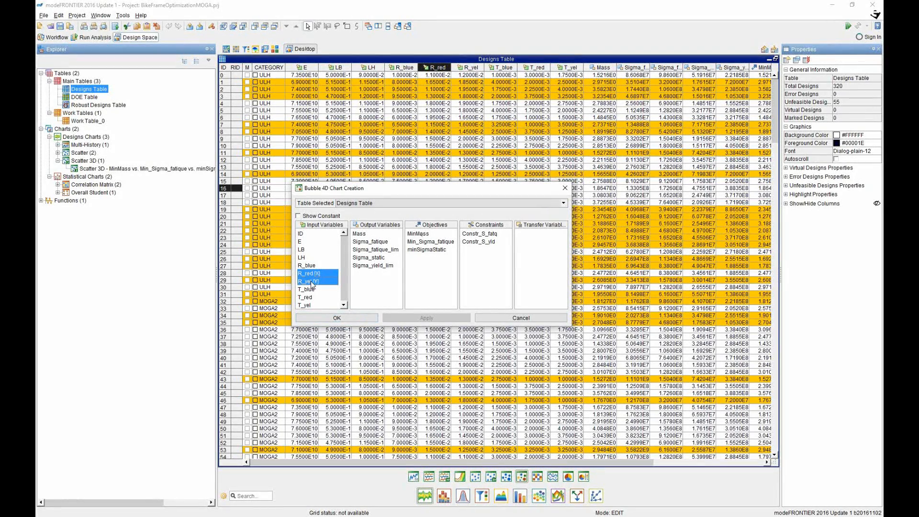
left_click(418, 233, "ctrl")
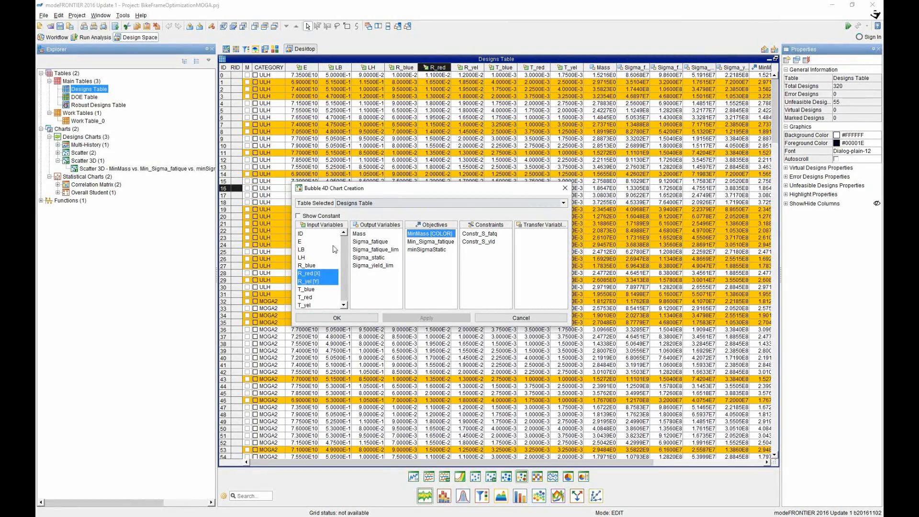
left_click(429, 251, "ctrl")
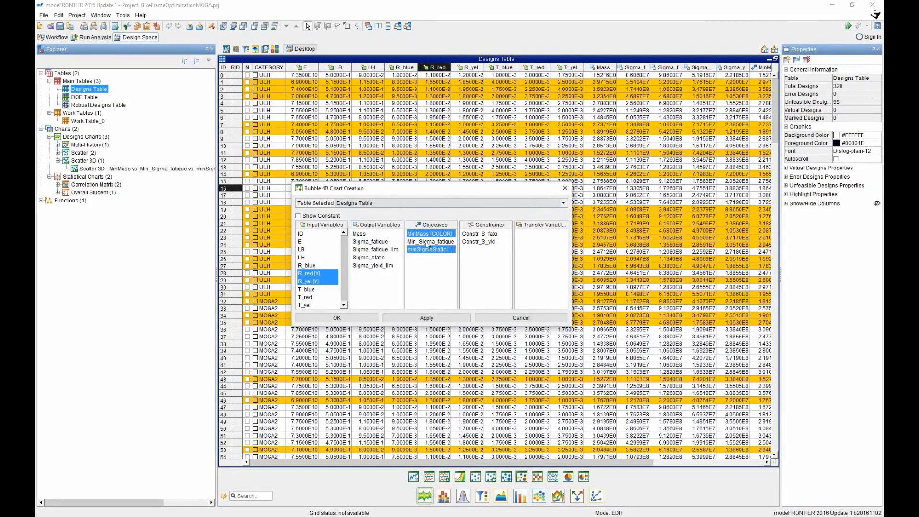
left_click(363, 318)
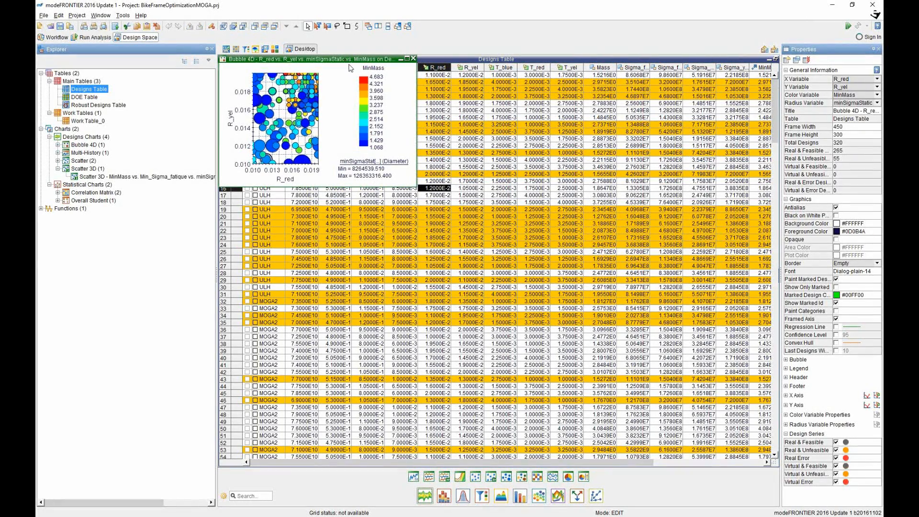
View the Bubble 4D chart maximized, restore it, and enlarge its window in the upper corner beside the explorer tree.
left_click_drag(345, 63, 396, 133)
left_click(458, 130)
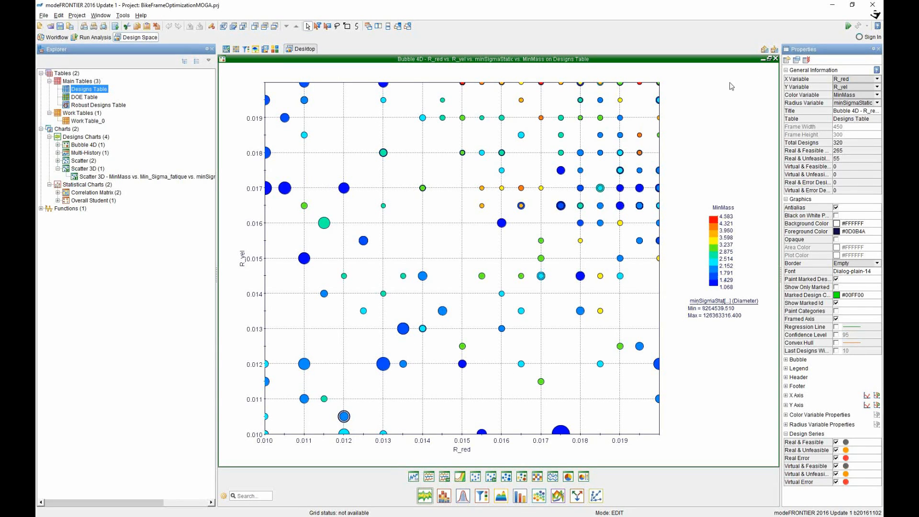
left_click(769, 59)
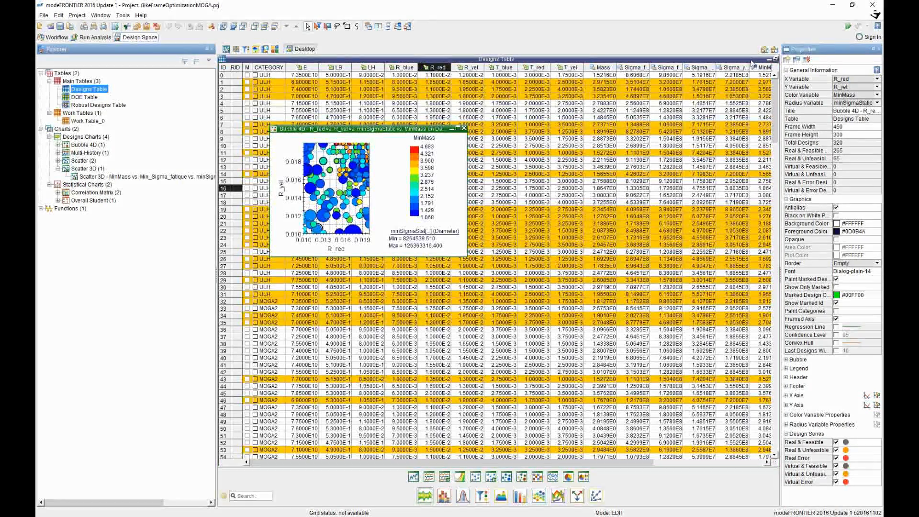
left_click_drag(402, 130, 352, 68)
left_click_drag(417, 194, 510, 275)
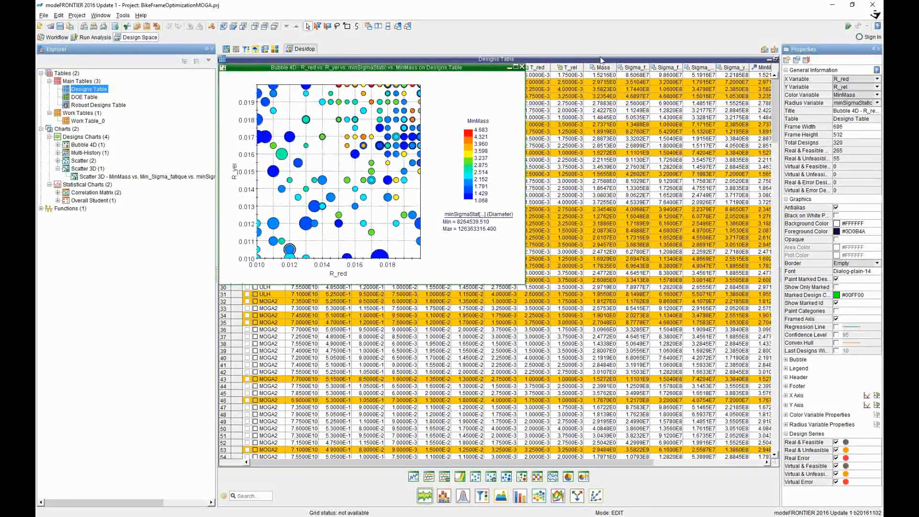
Restore the maximized Designs Table to a smaller window beside the Bubble 4D chart, showing the rows from design 36.
left_click(600, 60)
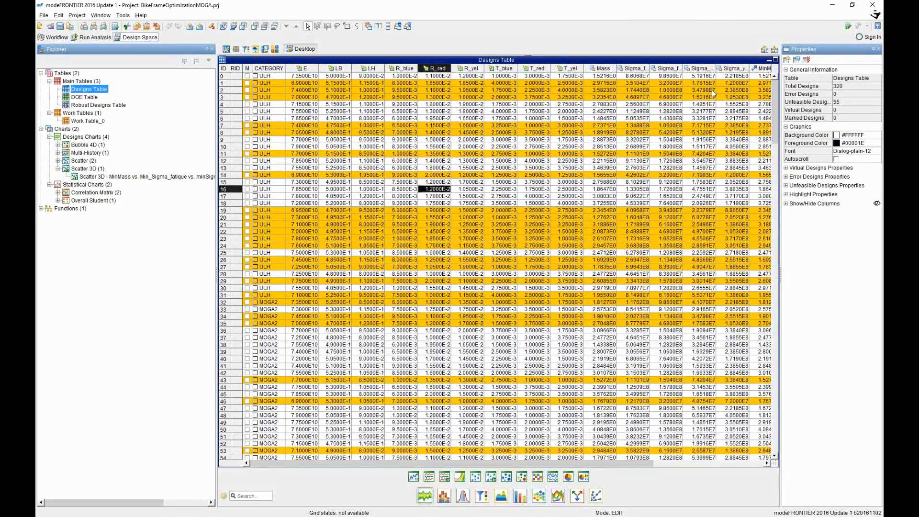
left_click(776, 59)
left_click_drag(746, 114, 677, 115)
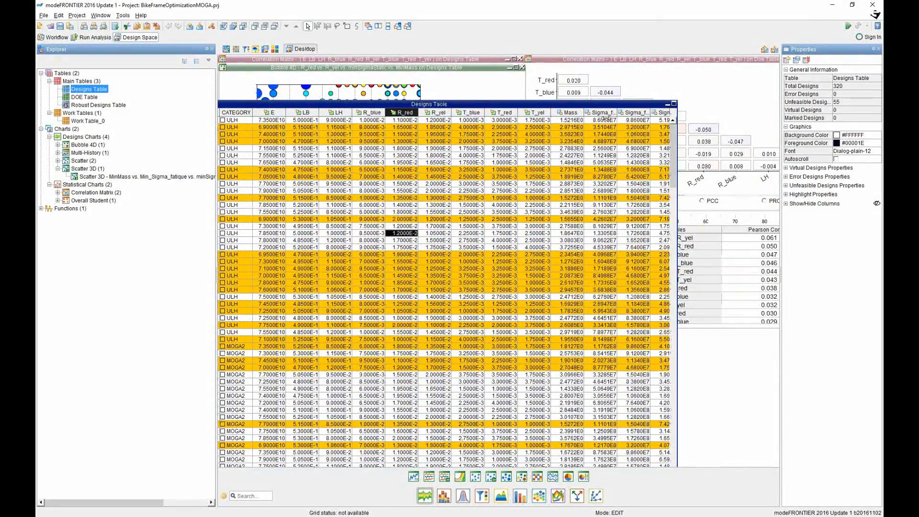
left_click_drag(605, 118, 631, 60)
scroll(631, 363, "down", 2)
scroll(631, 362, "down", 10)
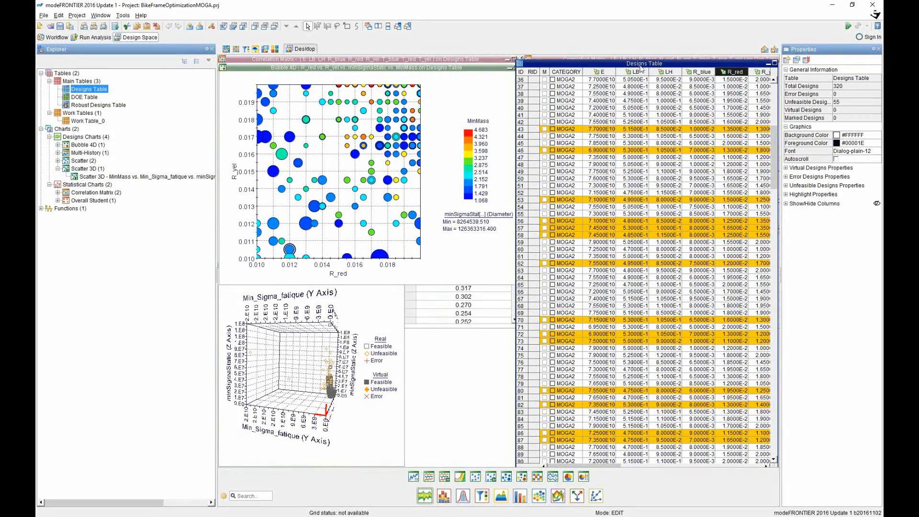
mouse_move(643, 64)
left_mouse_down()
mouse_move(649, 226)
mouse_move(647, 67)
left_mouse_up()
Highlight designs 47 and 50 in the Designs Table, and mark designs 49, 46 and 41 to locate them in the Bubble 4D chart.
left_click(524, 160)
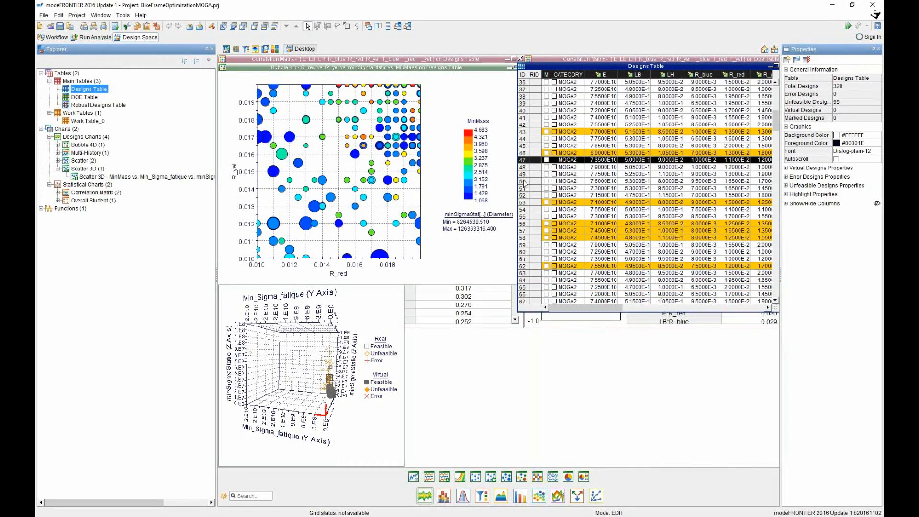
left_click(524, 182)
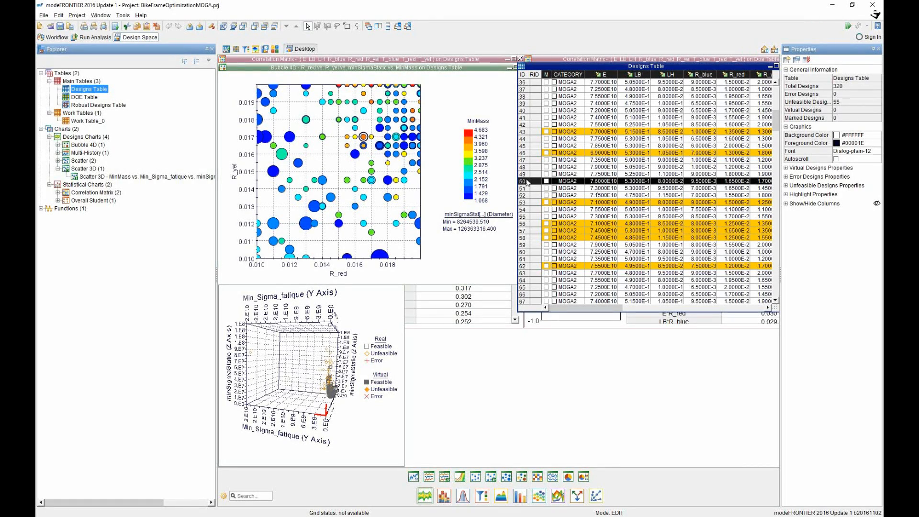
left_click(546, 174)
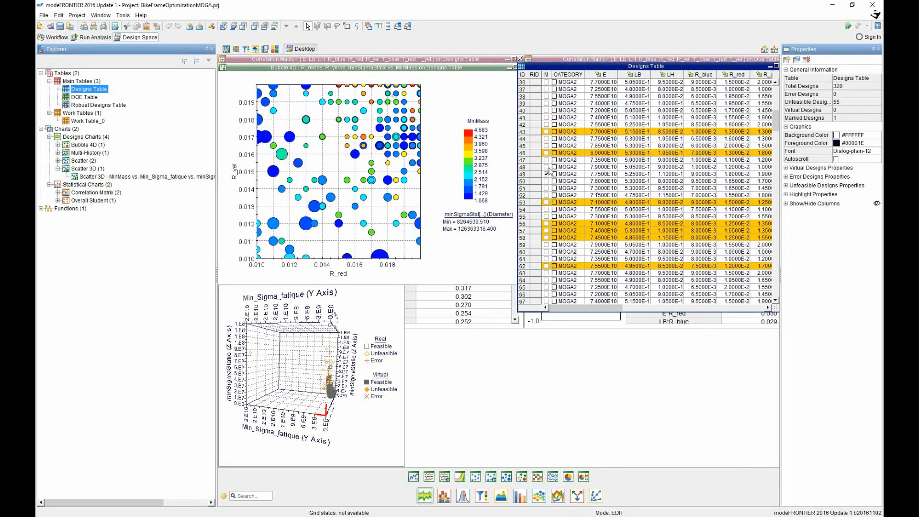
left_click(547, 153)
left_click(546, 117)
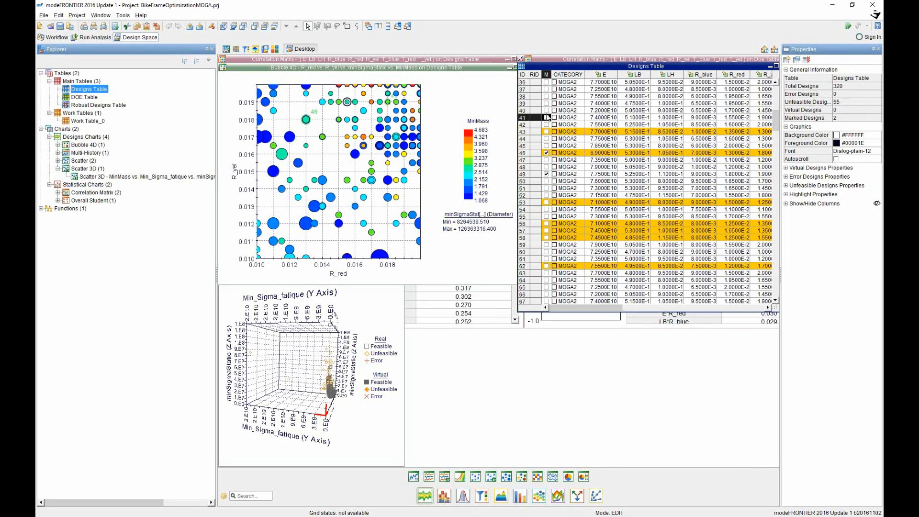
left_click(546, 117)
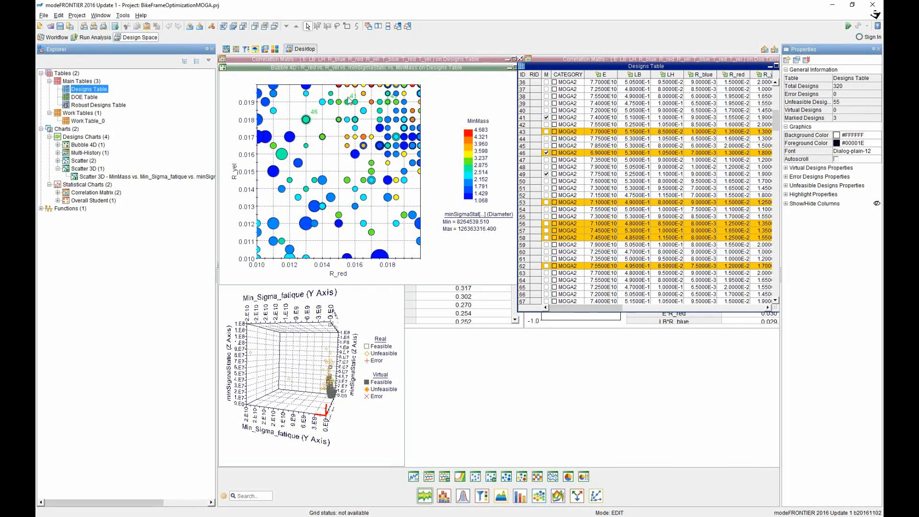
Unmark designs 41, 46 and 49 in the Designs Table.
left_click(547, 118)
left_click(546, 153)
left_click(546, 174)
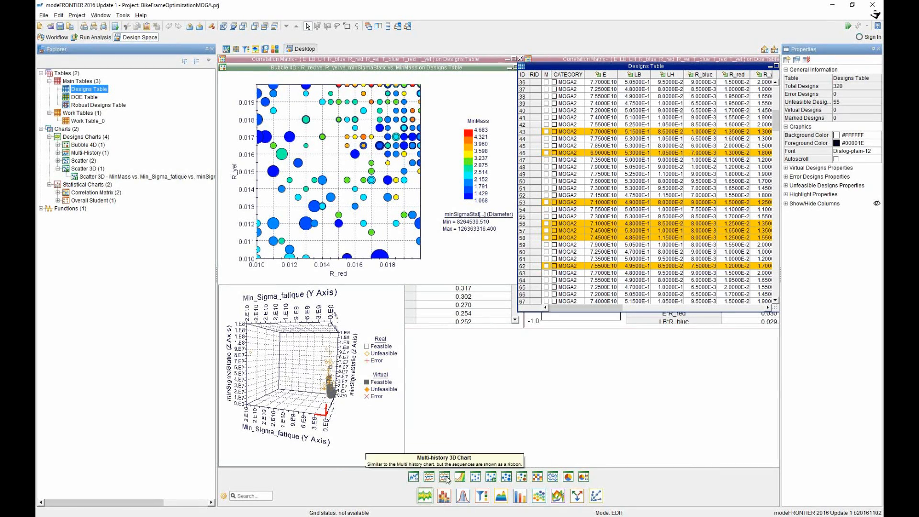
Create a Parallel Coordinates chart of all input variables and the three objectives from the Designs Table, and arrange it below the bubble chart and table.
left_click(552, 477)
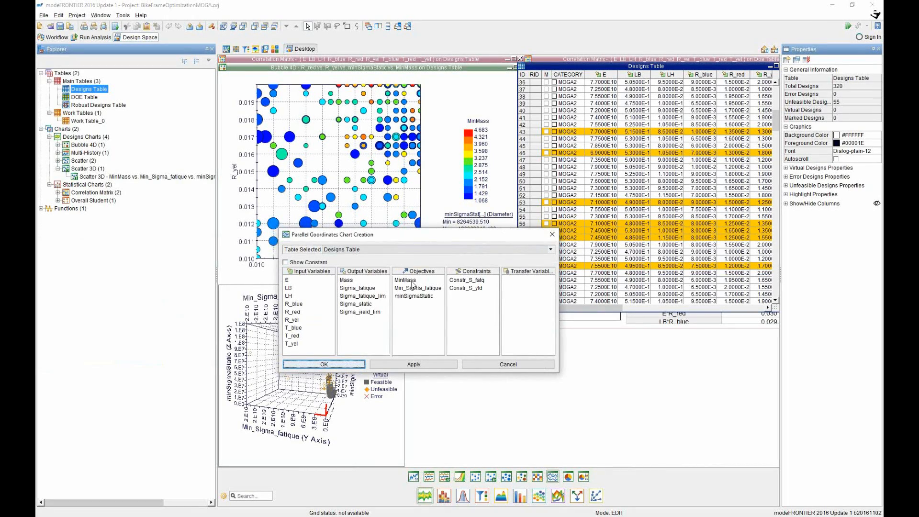
left_click(287, 280)
left_click(293, 344, "shift")
left_click(414, 280)
left_click(417, 288, "ctrl")
left_click(419, 296, "ctrl")
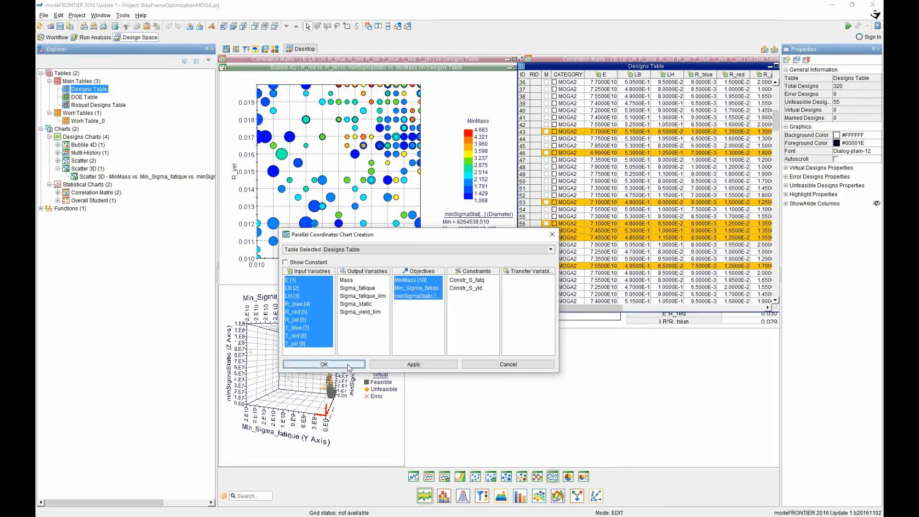
left_click(324, 364)
left_click_drag(392, 67, 790, 290)
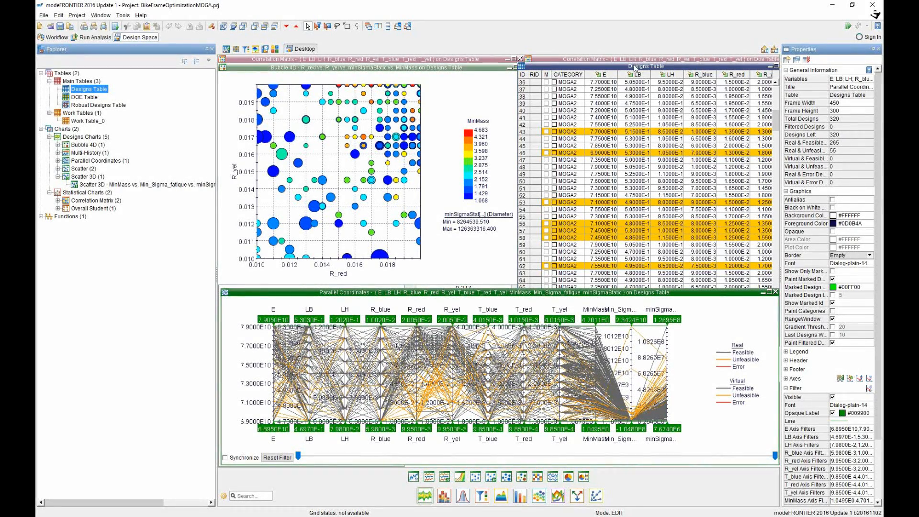
mouse_move(634, 65)
left_mouse_down()
mouse_move(636, 98)
mouse_move(637, 69)
left_mouse_up()
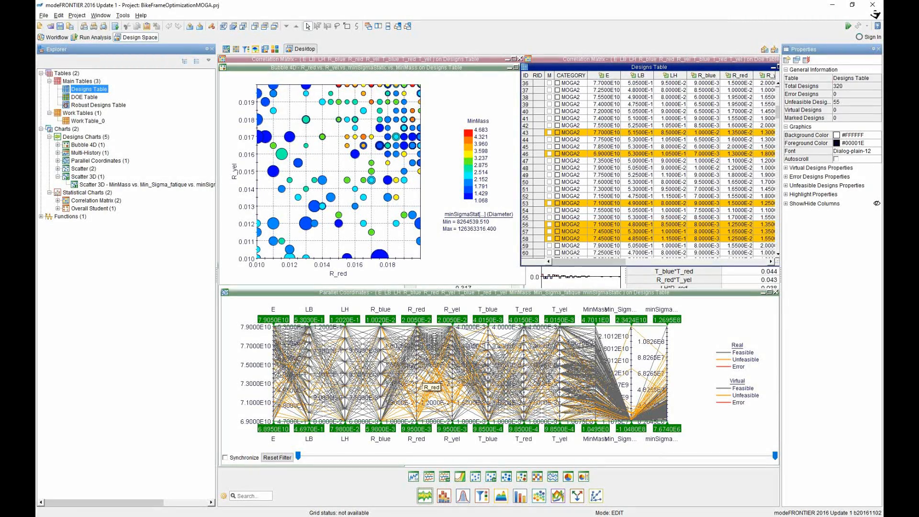
Mark design 214 in the Parallel Coordinates chart, and filter to MinMass up to 1.3885E0 and minSigmaStatic from 8.6629E7.
left_click(625, 342)
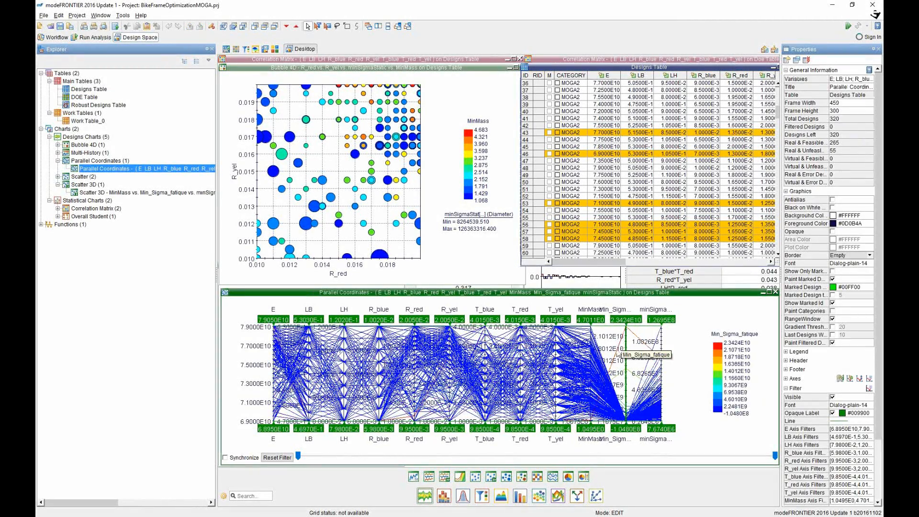
left_click(617, 350)
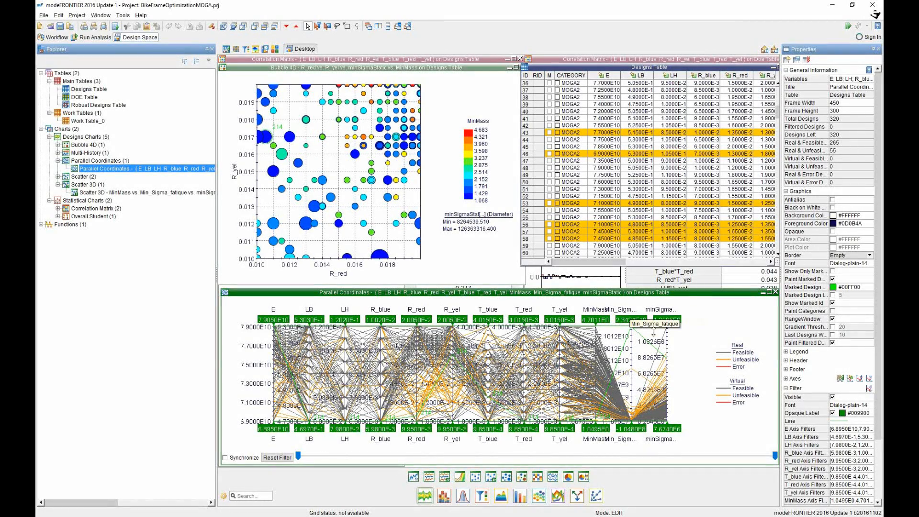
left_click_drag(630, 320, 597, 413)
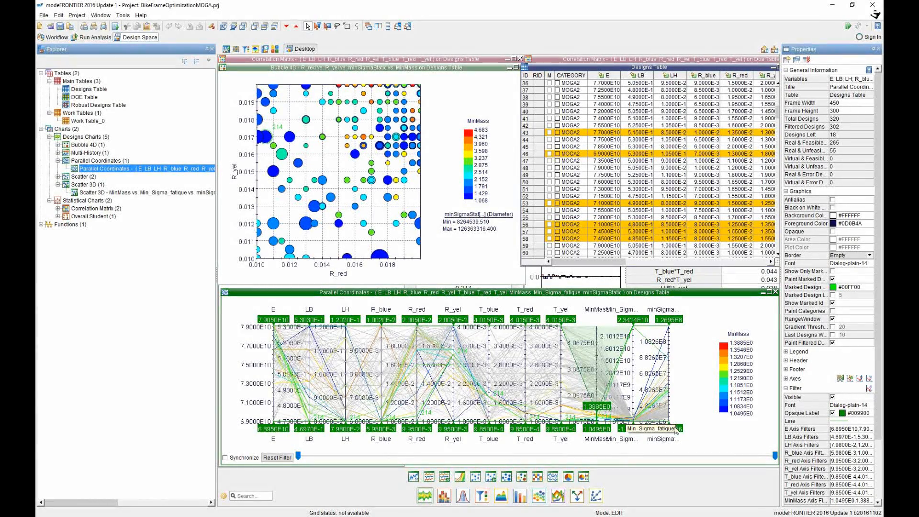
left_click_drag(679, 428, 690, 366)
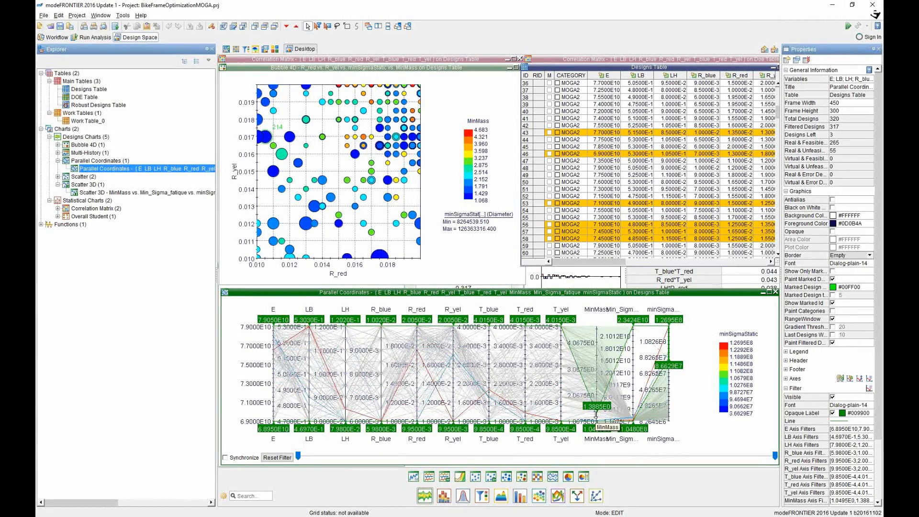
Widen the Parallel Coordinates filters to MinMass up to 4.6661E0 and minSigmaStatic from about 7.67E6, and synchronize the filtering with the other charts and table.
left_click(597, 428)
left_click_drag(597, 406, 597, 320)
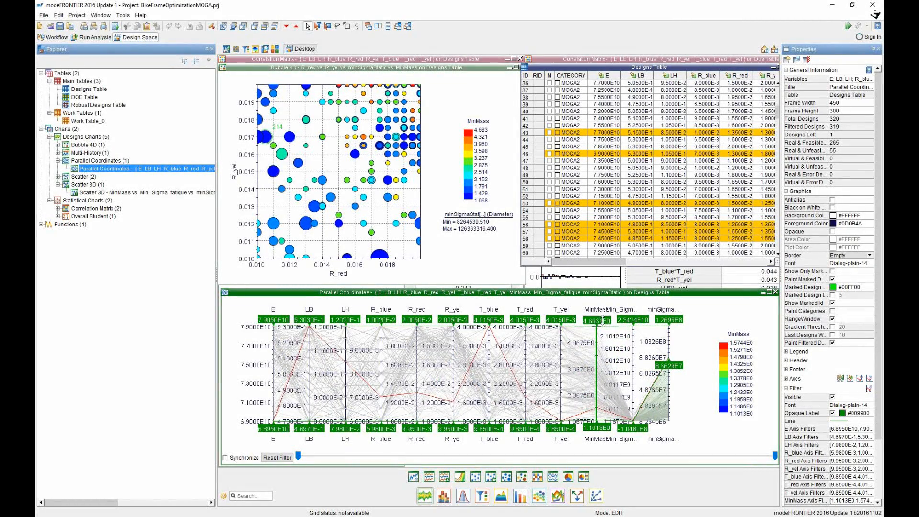
left_click_drag(672, 366, 671, 426)
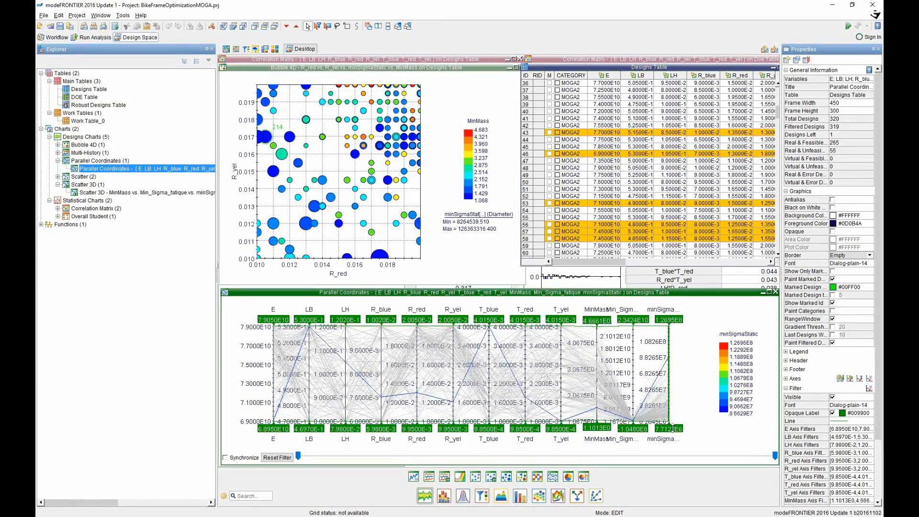
left_click(225, 458)
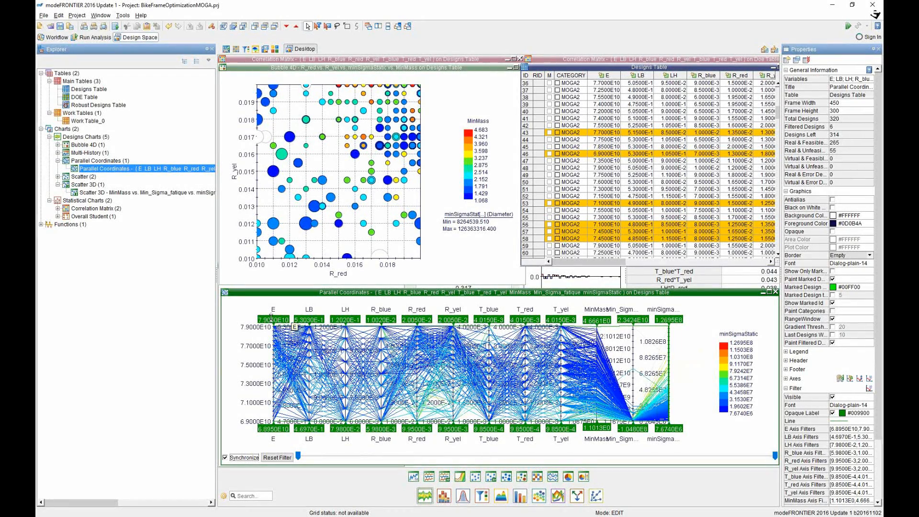
Filter the synchronized Parallel Coordinates chart by lowering the upper limit of E in stages to 6.9327E10.
left_click_drag(271, 318, 271, 366)
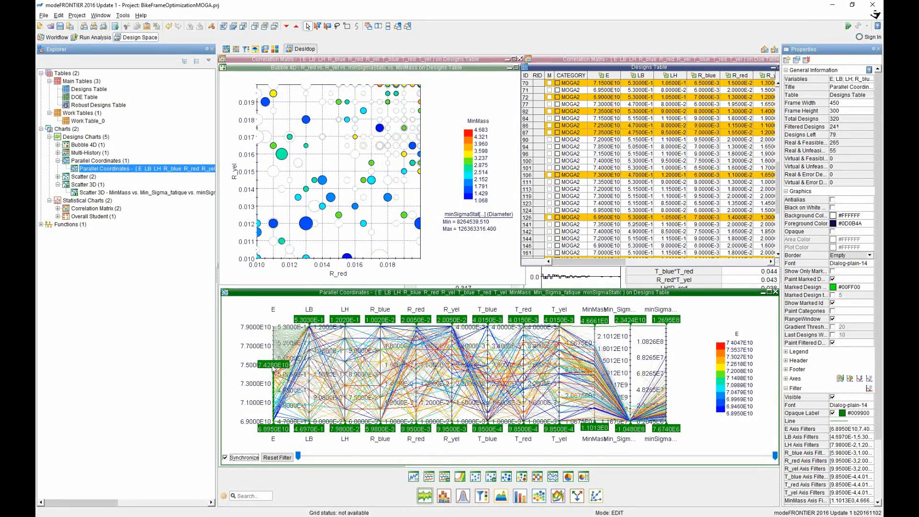
left_click_drag(274, 366, 274, 374)
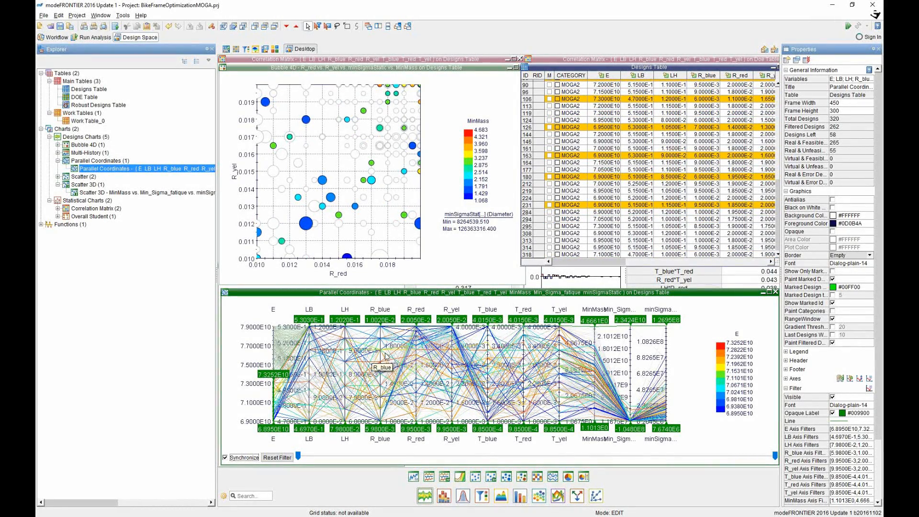
left_click_drag(274, 375, 271, 412)
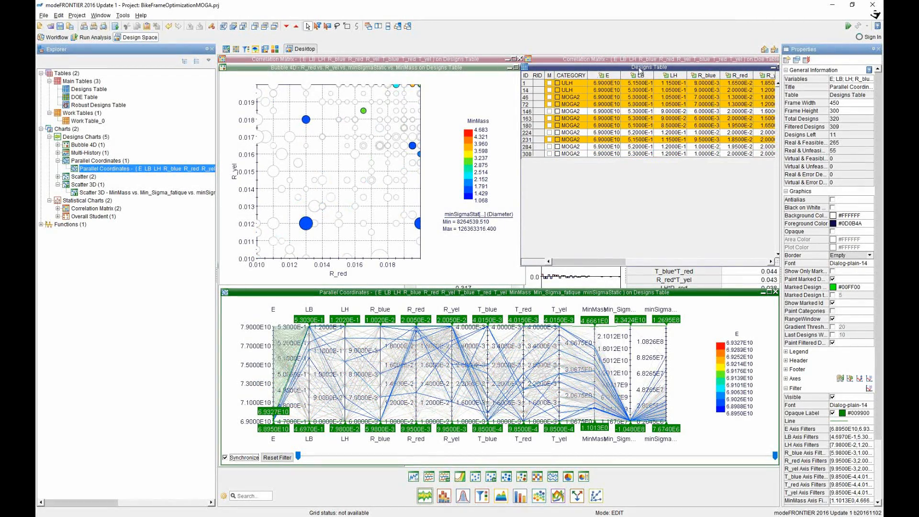
Select designs 1, 14, 46, 146 and 180 one by one in the filtered Designs Table to trace them in the linked charts.
left_click(528, 84)
left_click(527, 90)
left_click(528, 98)
left_click(528, 111)
left_click(529, 124)
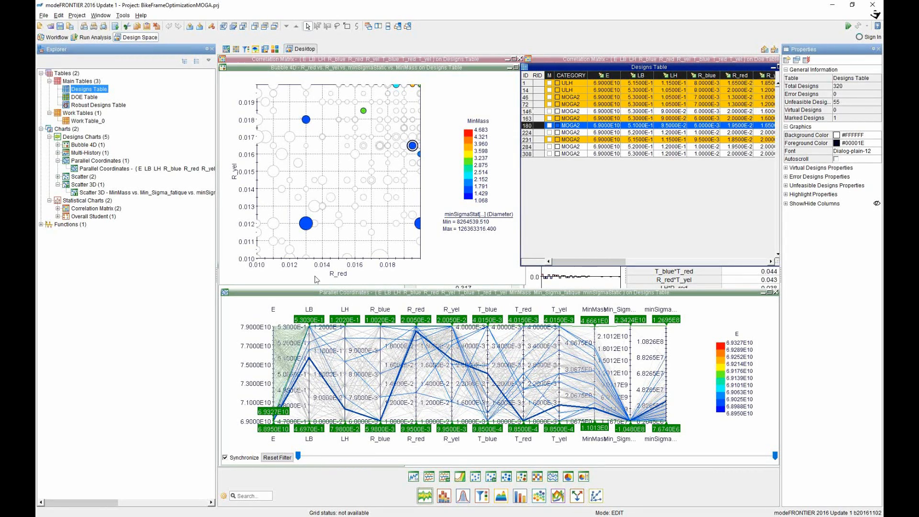
Raise the upper E limit to 7.8860E10 and filter MinMass to at most 1.3378E0 in the Parallel Coordinates chart.
left_click_drag(281, 411, 281, 322)
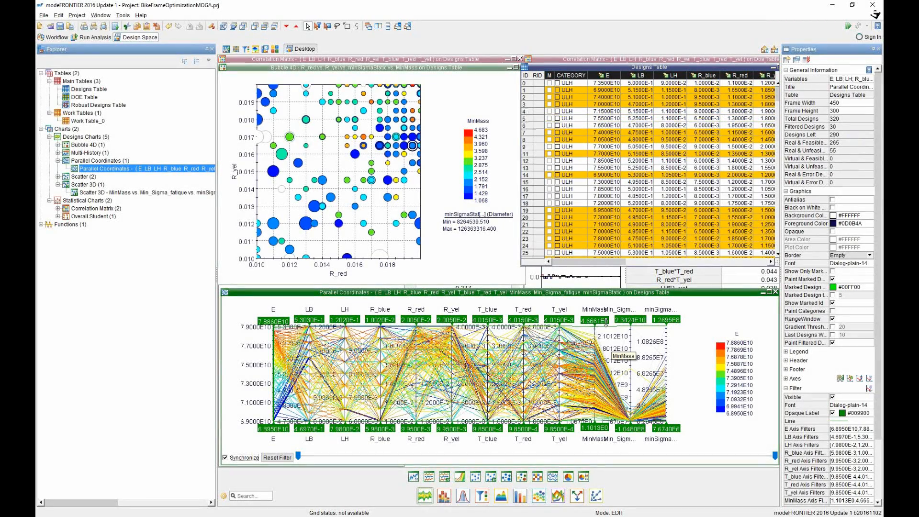
left_click_drag(604, 320, 597, 407)
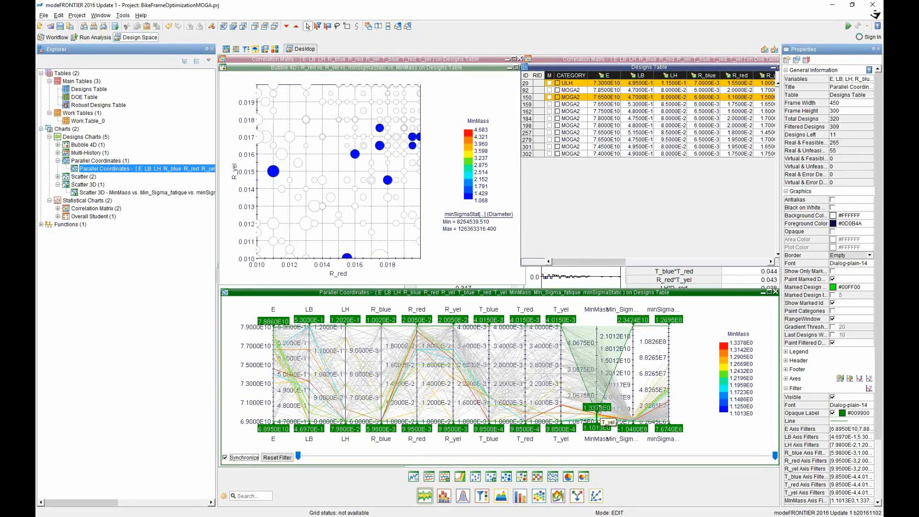
Isolate the heaviest designs by filtering MinMass to the range from about 3.99E0 to 4.7011E0.
left_click_drag(598, 415, 598, 352)
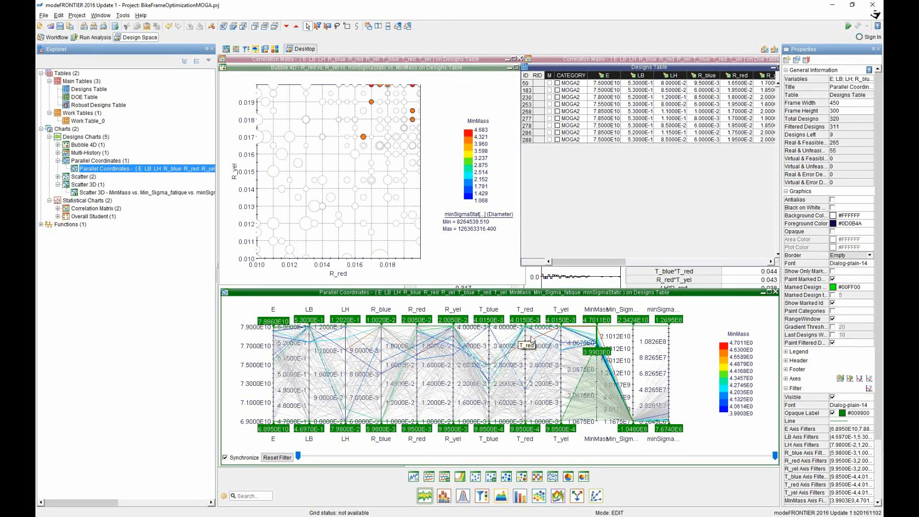
mouse_move(598, 331)
left_mouse_down()
mouse_move(605, 412)
mouse_move(598, 341)
left_mouse_up()
mouse_move(352, 119)
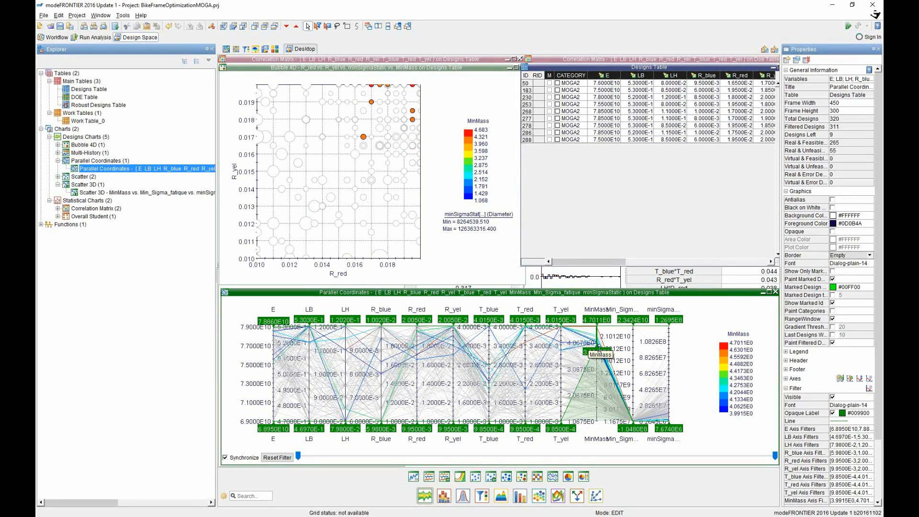
Reset the lower MinMass limit to 1.0844E0 and reduce its upper limit to 1.6082E0 to isolate the lightest designs.
left_click_drag(600, 351, 602, 429)
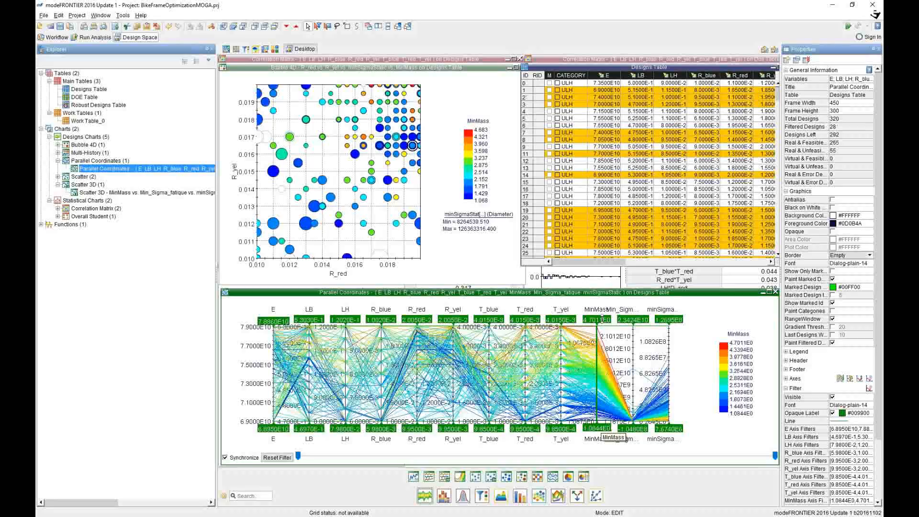
left_click_drag(603, 320, 601, 393)
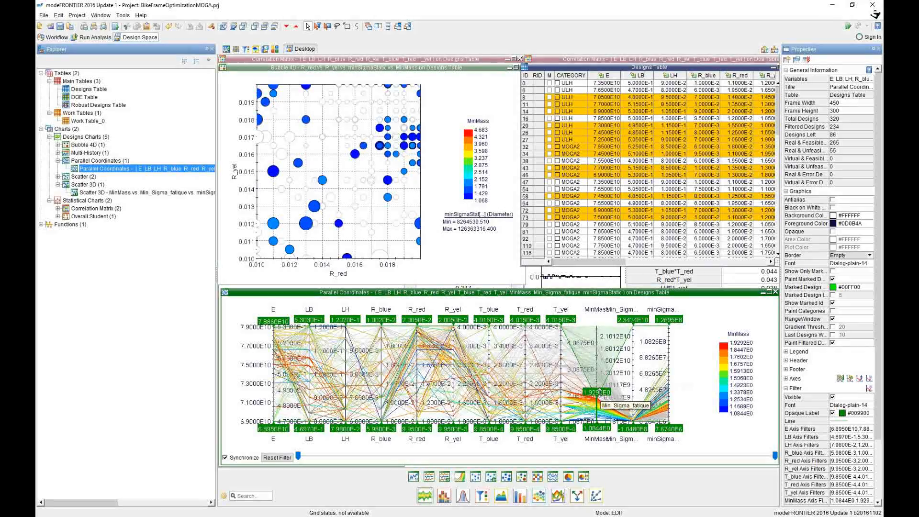
left_click_drag(602, 396, 601, 402)
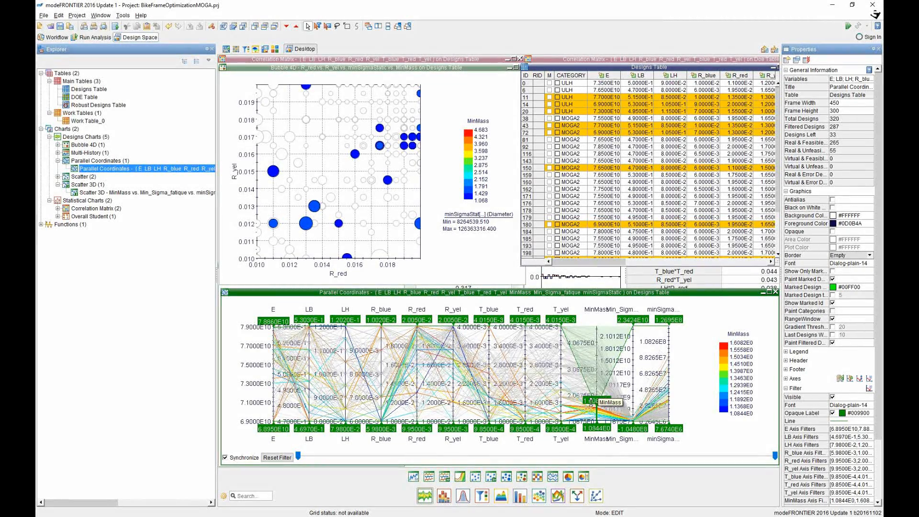
Open the two existing correlation matrices, for the Designs Table and the Doe Table, and bring the Designs Table one into focus.
key("alt+Tab")
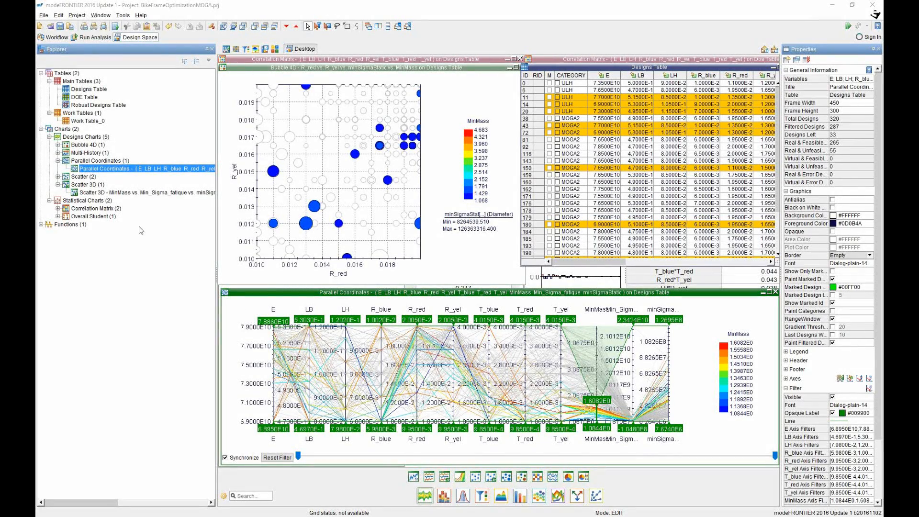
left_click(58, 208)
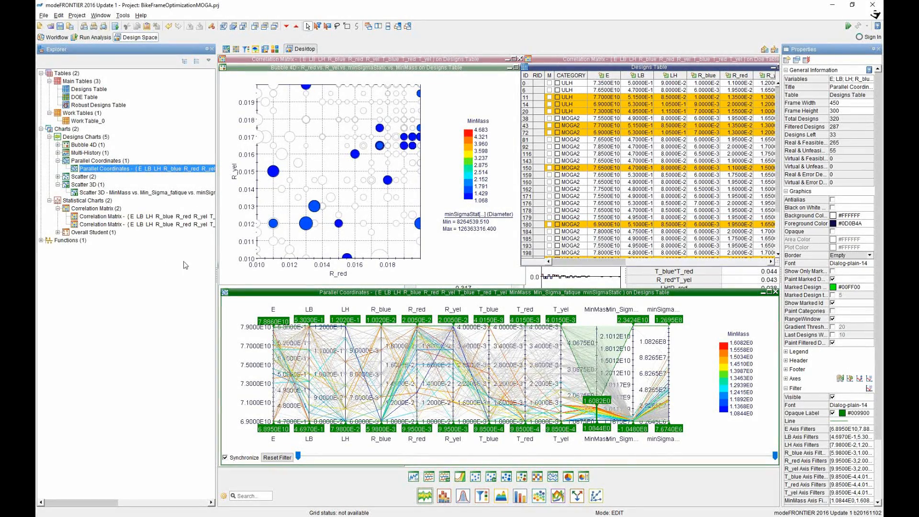
double_click(104, 218)
double_click(103, 224)
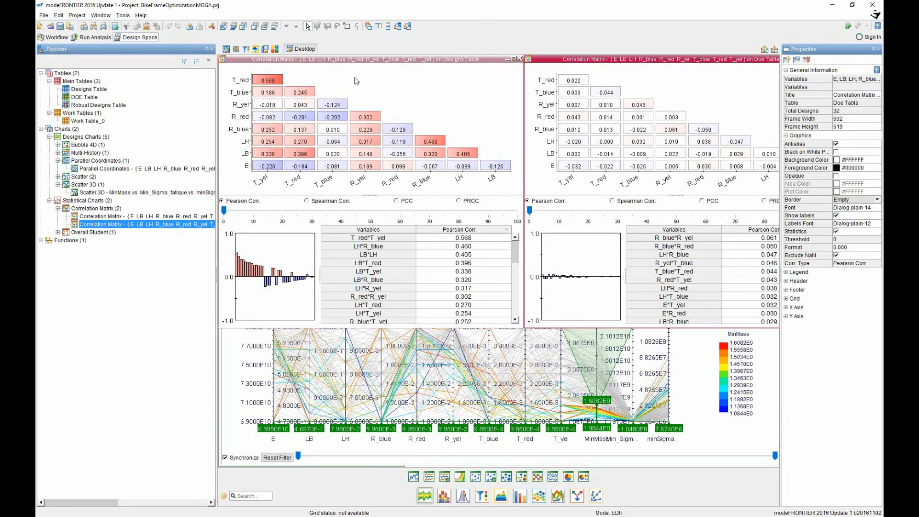
left_click(450, 62)
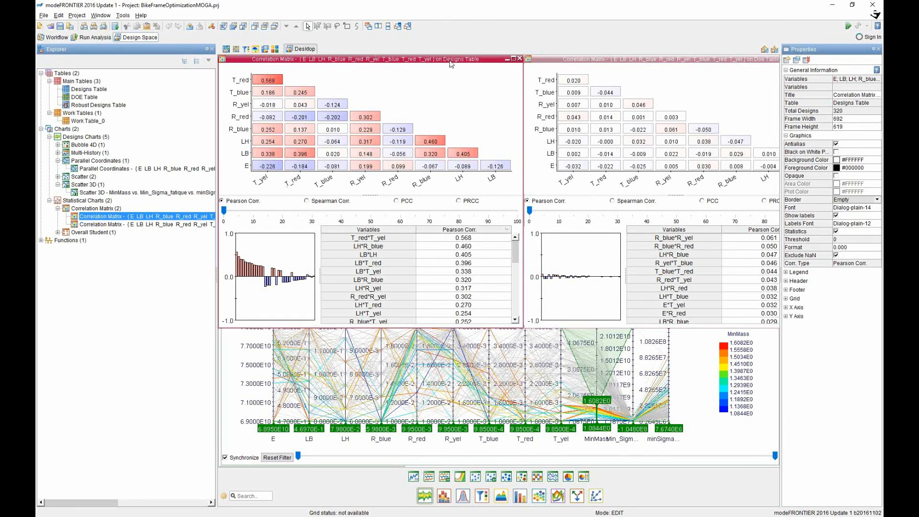
Create a Scatter 3D chart of MinMass, Min_Sigma_fatique and minSigmaStatic from the Designs Table and maximize it.
left_click(490, 478)
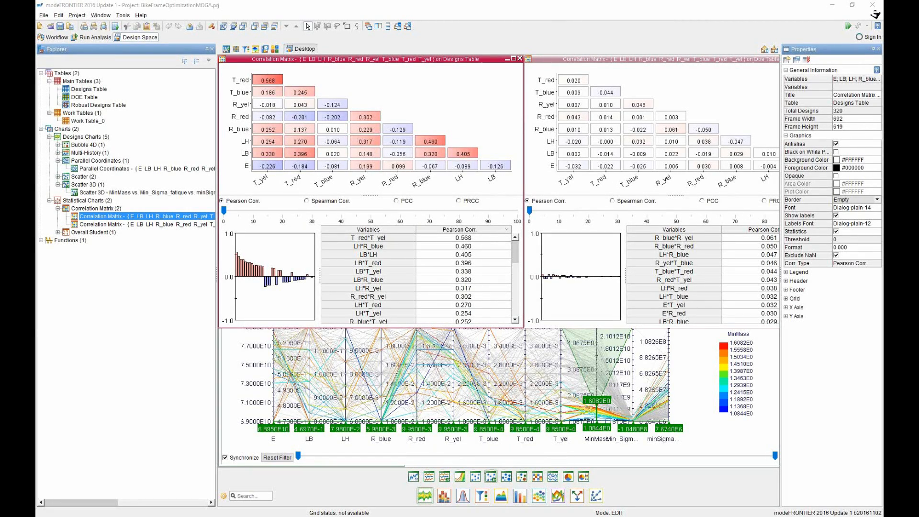
left_click(333, 238)
left_click(336, 246)
left_click(247, 314)
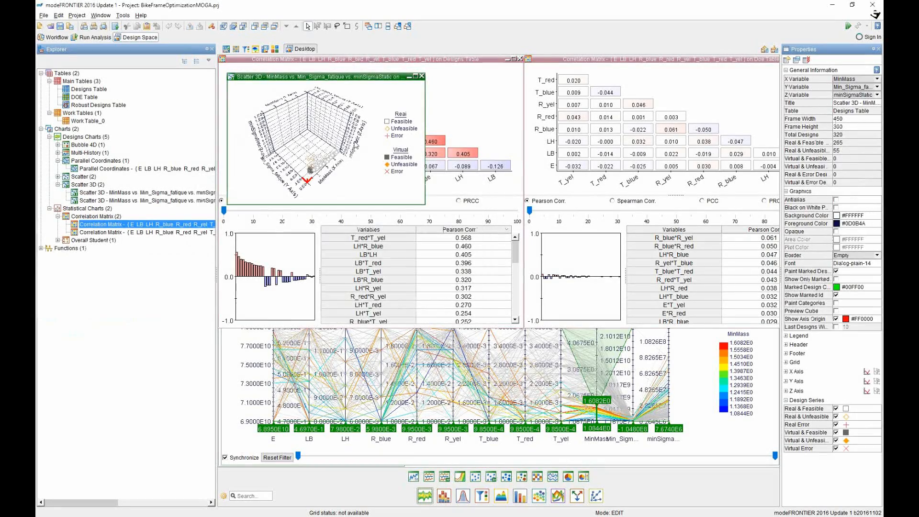
left_click(415, 77)
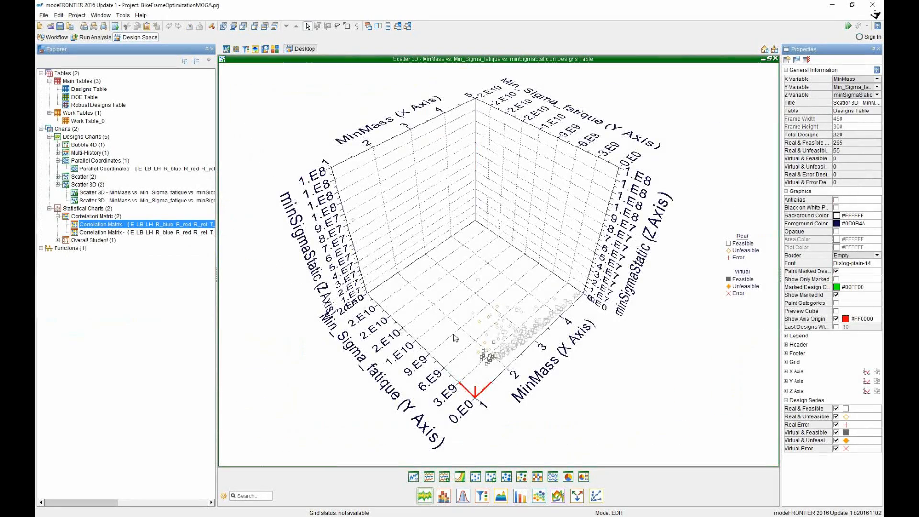
Rotate the maximized Scatter 3D chart to examine how the designs spread over the three objectives, and delete the chart.
left_click_drag(427, 220, 426, 263)
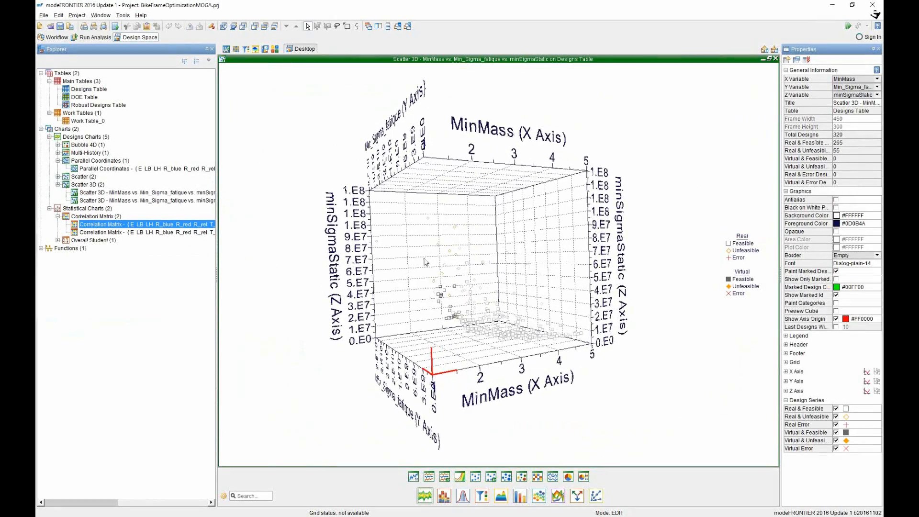
mouse_move(453, 300)
left_mouse_down()
mouse_move(498, 301)
mouse_move(450, 292)
left_mouse_up()
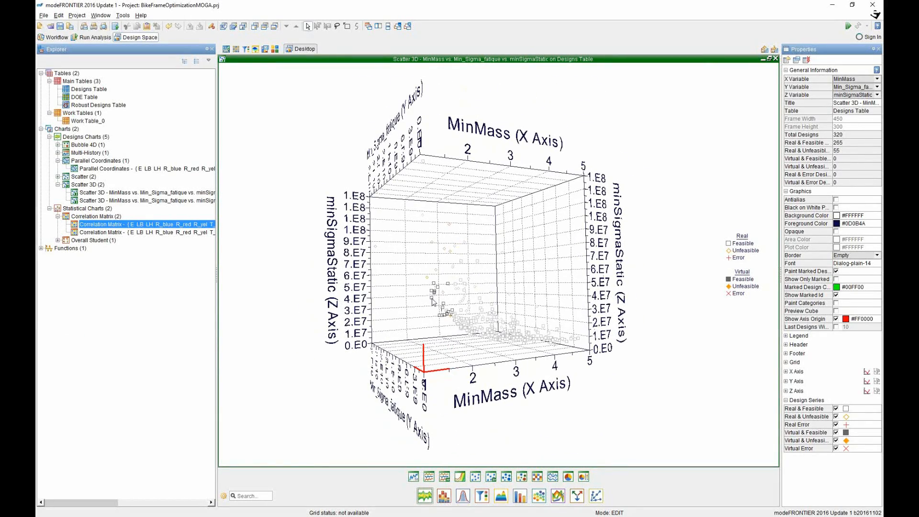
left_click_drag(477, 311, 517, 329)
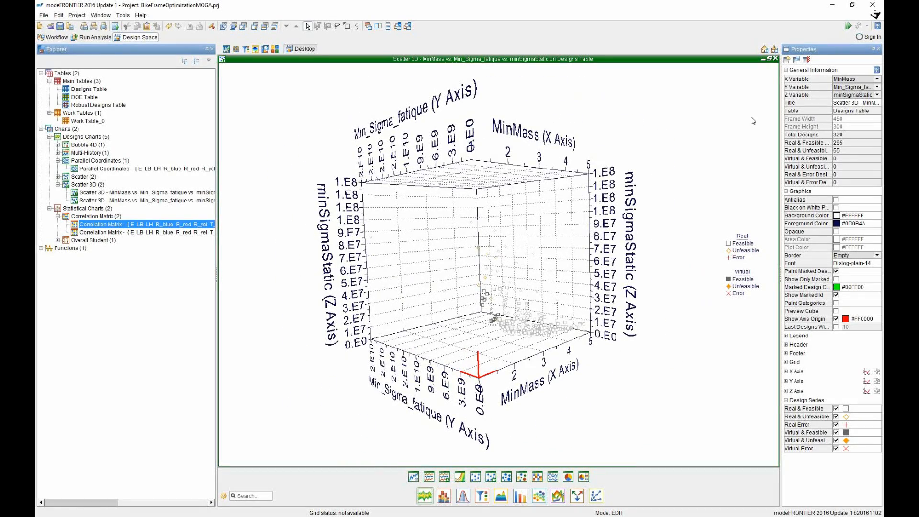
left_click(776, 59)
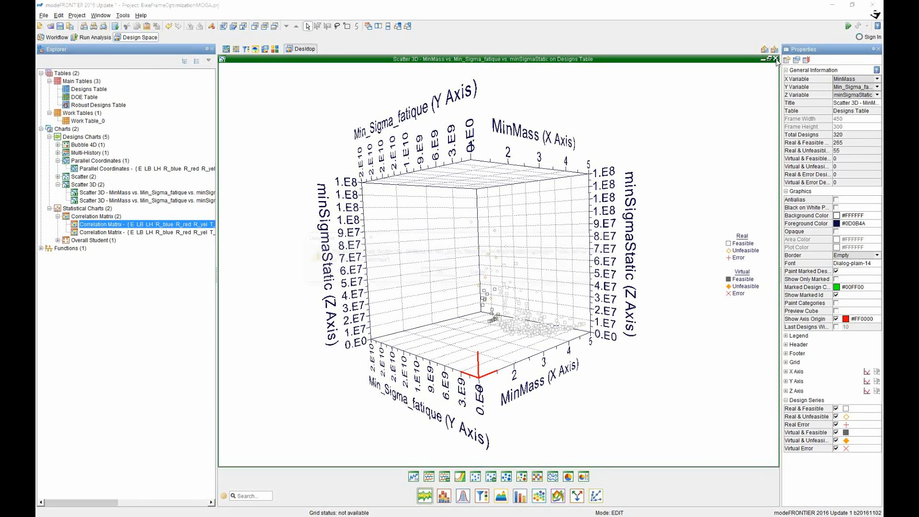
left_click(445, 276)
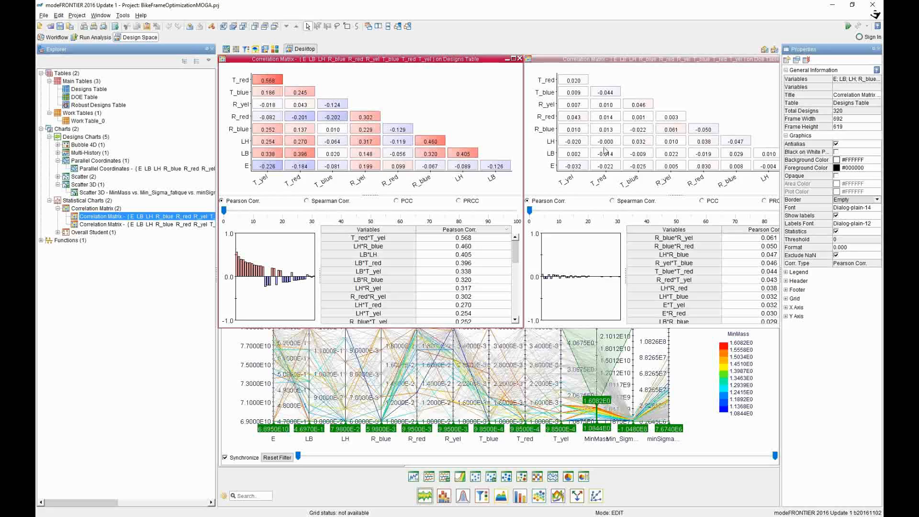
Shift the Doe Table correlation matrix fully into view, and create a scatter chart of LB (X) against LH (Y) from the Designs Table.
left_click(621, 62)
mouse_move(618, 63)
left_mouse_down()
mouse_move(596, 91)
mouse_move(590, 81)
mouse_move(623, 63)
left_mouse_up()
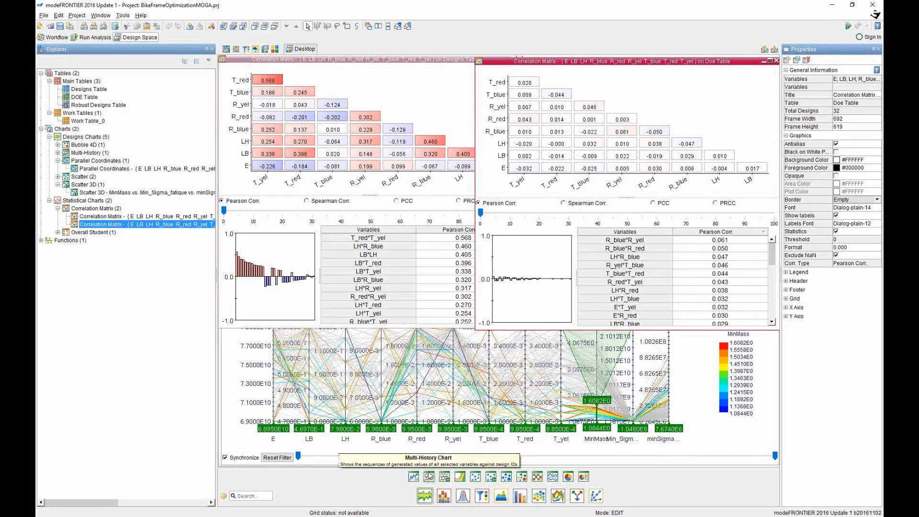
left_click(475, 479)
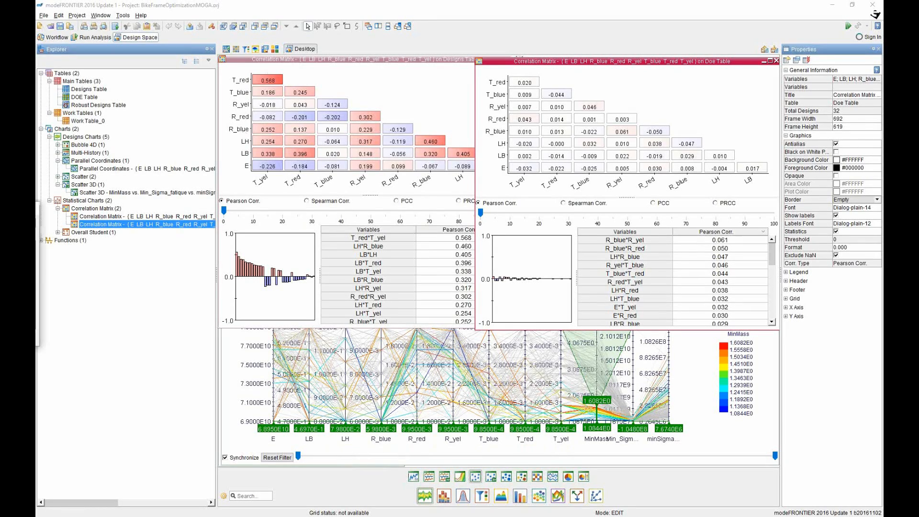
left_click(244, 249)
left_click(242, 258)
left_click(294, 211)
left_click(294, 236)
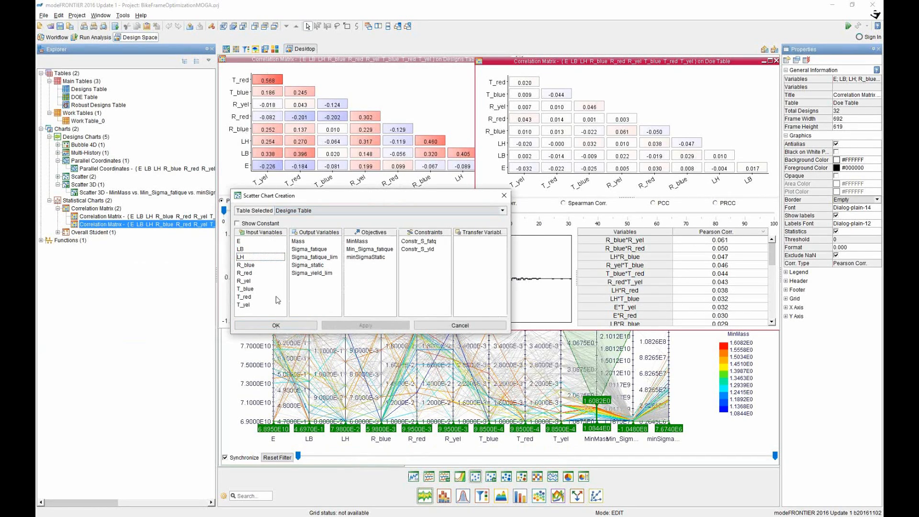
left_click(243, 249)
left_click(245, 258)
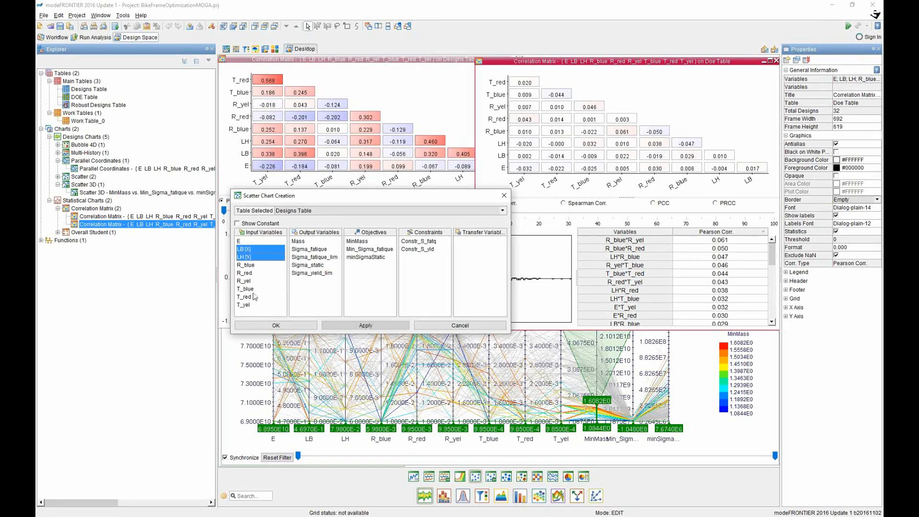
left_click(265, 326)
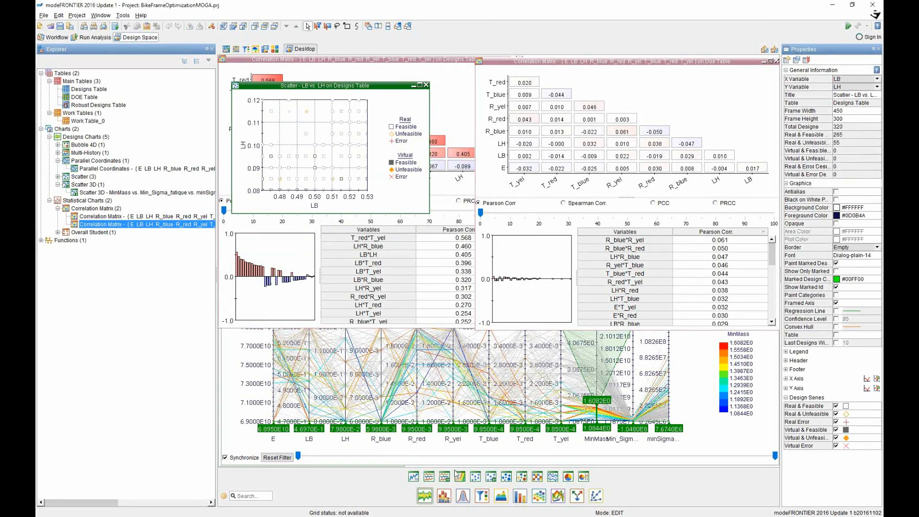
Create a second scatter chart of LB against LH, this time from the Doe Table.
left_click_drag(36, 206, 416, 225)
left_click(306, 238)
left_click(276, 247)
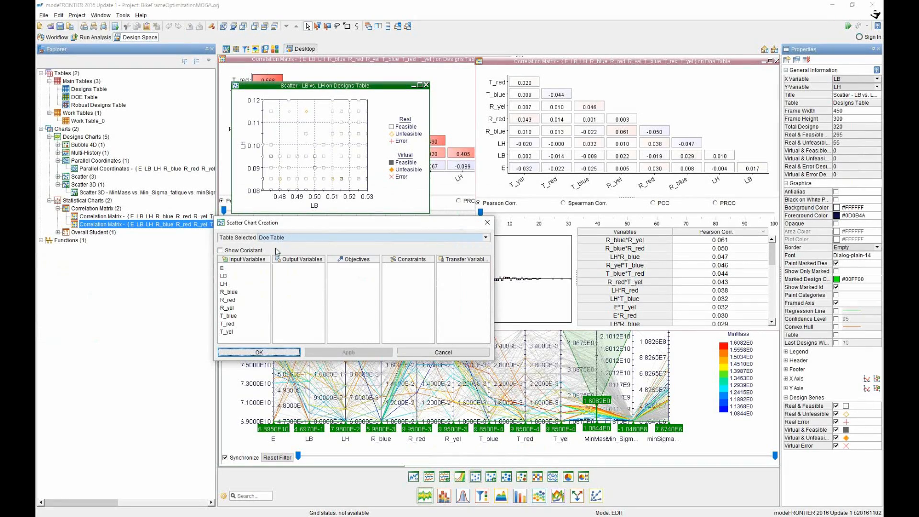
left_click_drag(225, 276, 223, 284)
left_click(257, 352)
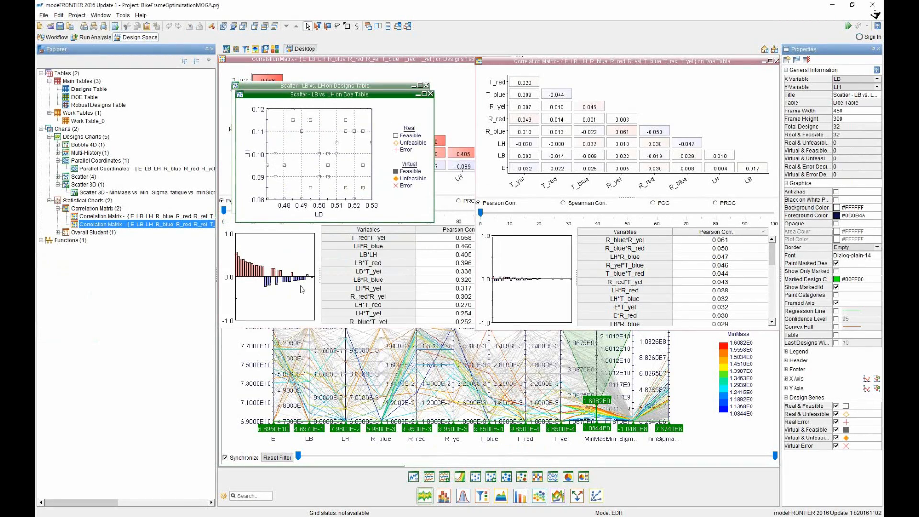
Place the Doe Table scatter chart beside the Designs Table one and show its regression line.
left_click_drag(361, 97, 592, 91)
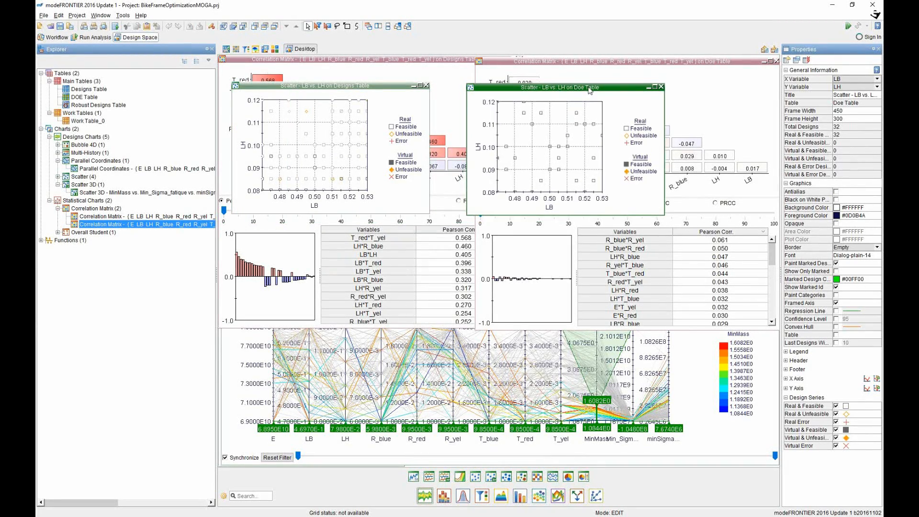
left_click(838, 313)
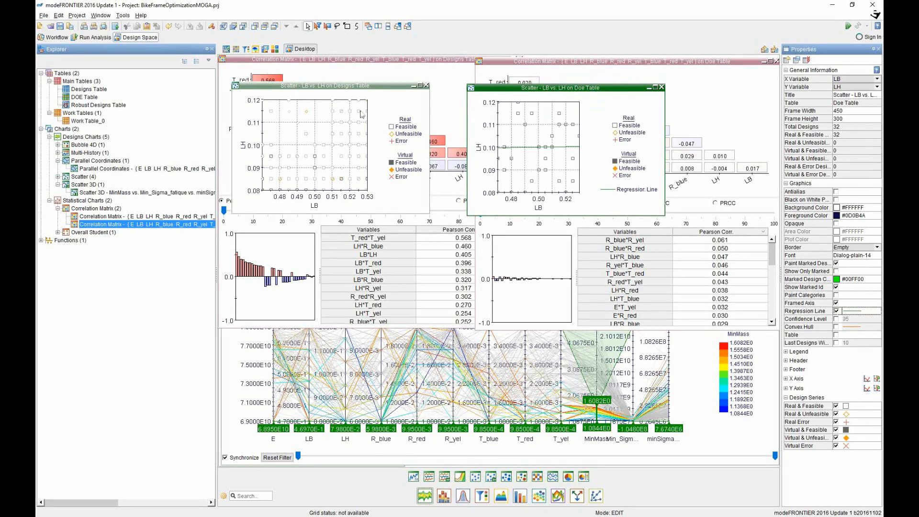
Show the regression line on the Designs Table scatter chart as well, and delete both LB against LH scatter charts.
left_click(369, 92)
left_click(837, 311)
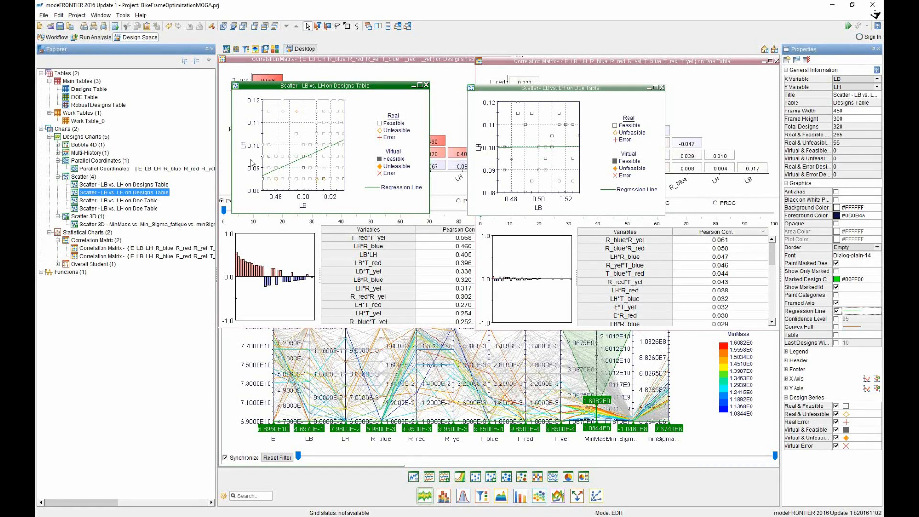
left_click(662, 87)
left_click(443, 273)
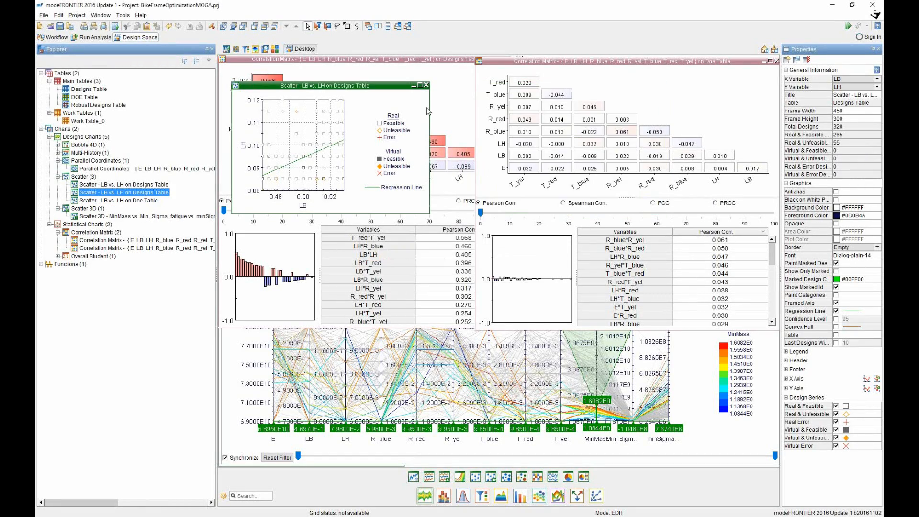
left_click(426, 86)
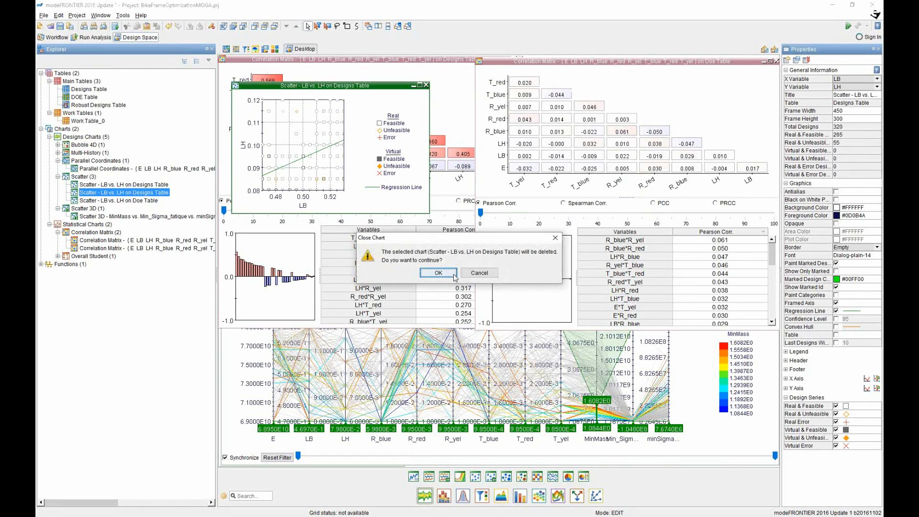
left_click(438, 273)
Open the project BikeFrameOptimizationRF256.prj without saving the current one.
left_click(50, 26)
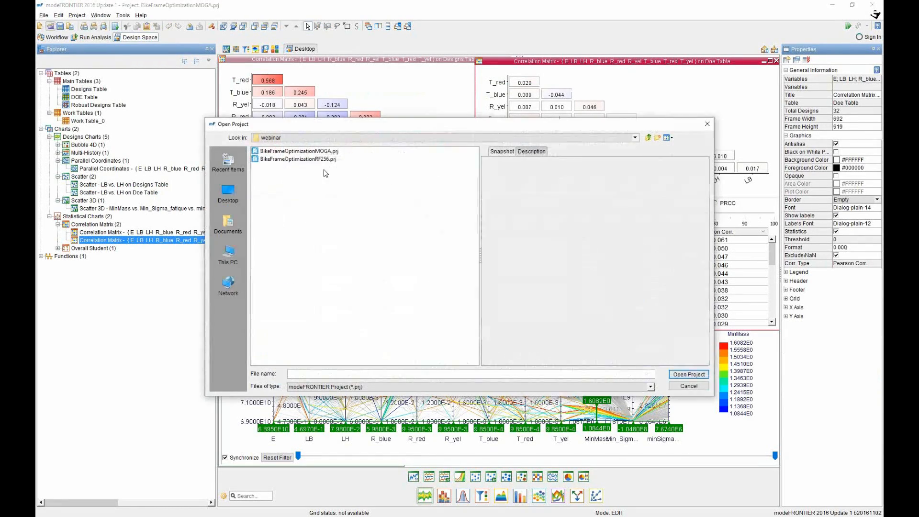
double_click(324, 160)
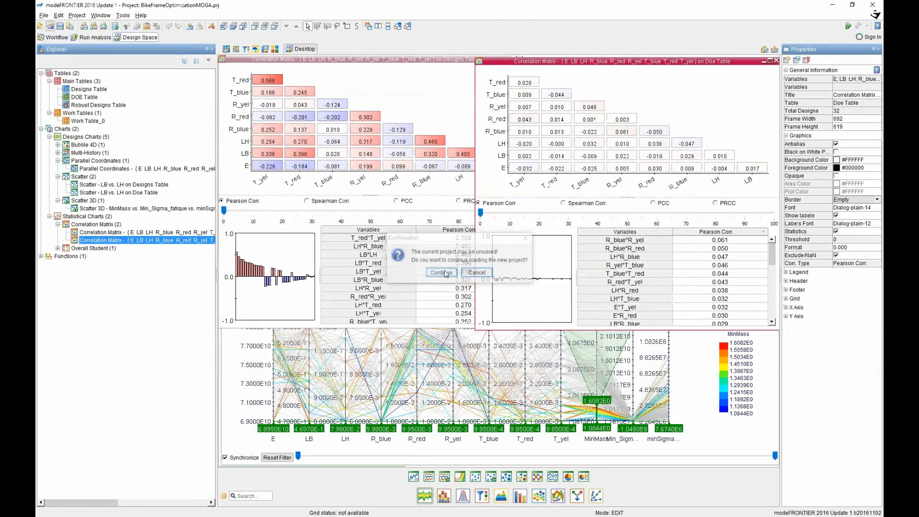
left_click(441, 277)
left_click(433, 289)
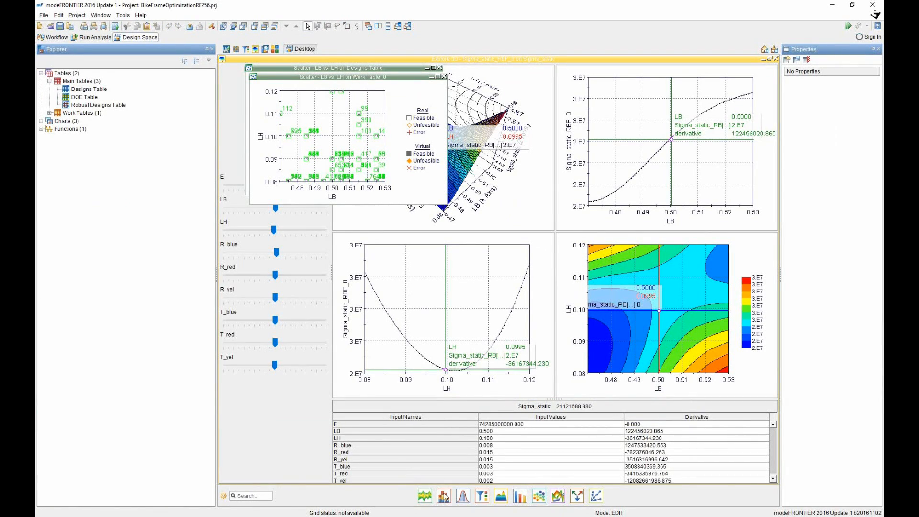
Expand the project's statistical charts and open the Work Table_0 correlation matrix.
left_click(41, 122)
left_click(50, 144)
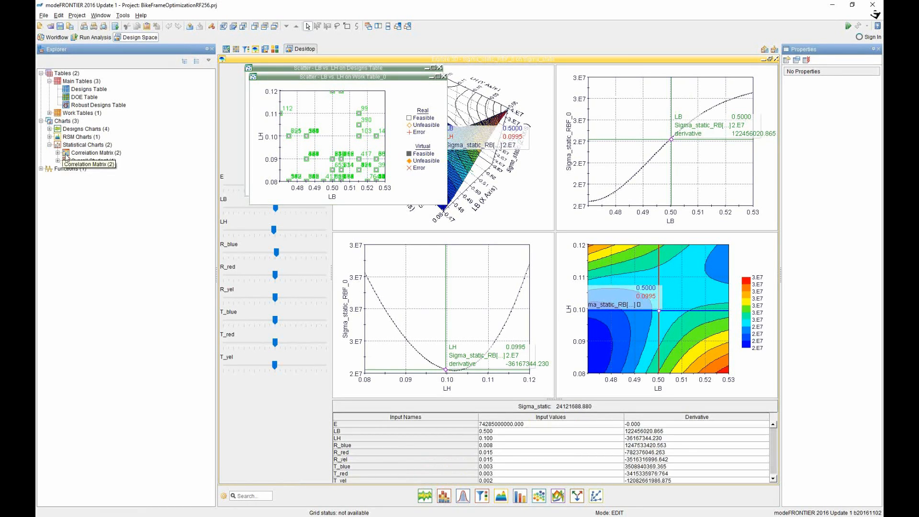
left_click(57, 153)
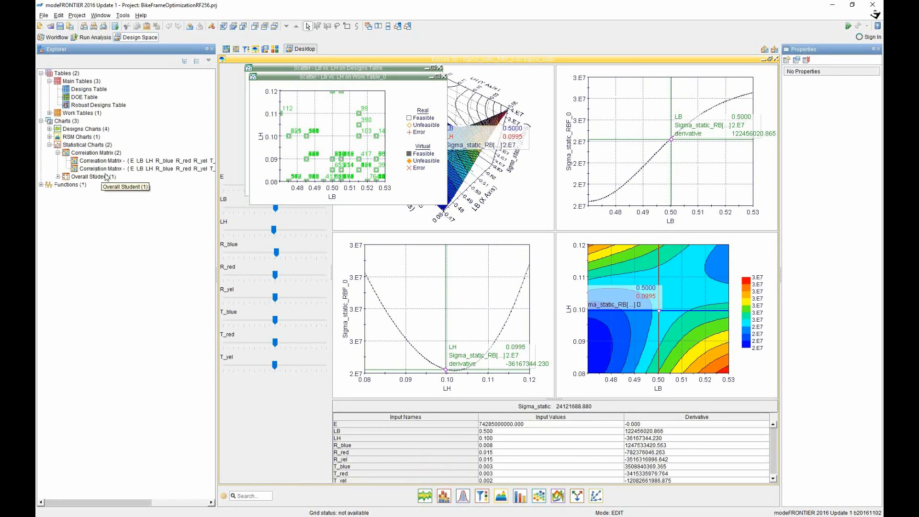
double_click(120, 162)
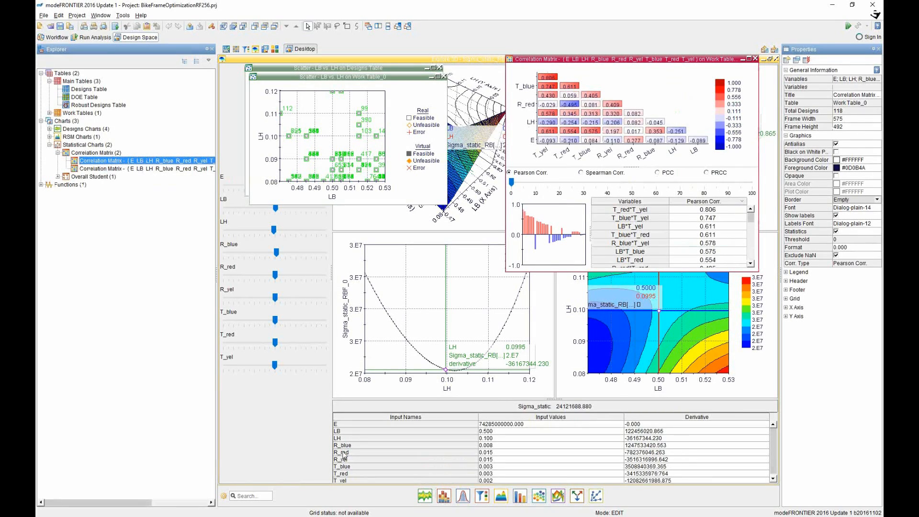
Create a scatter matrix chart from the Designs Table with all nine input variables and the three objectives, and maximize it.
mouse_move(447, 494)
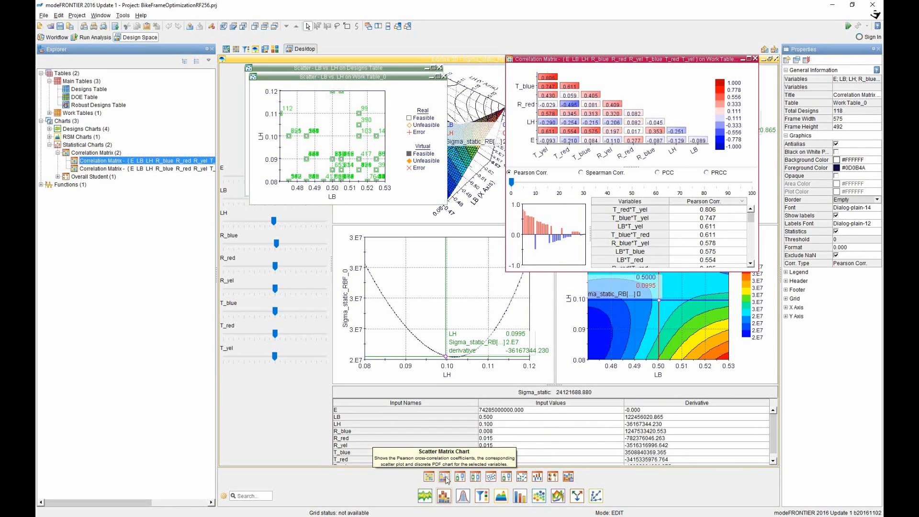
left_click(445, 477)
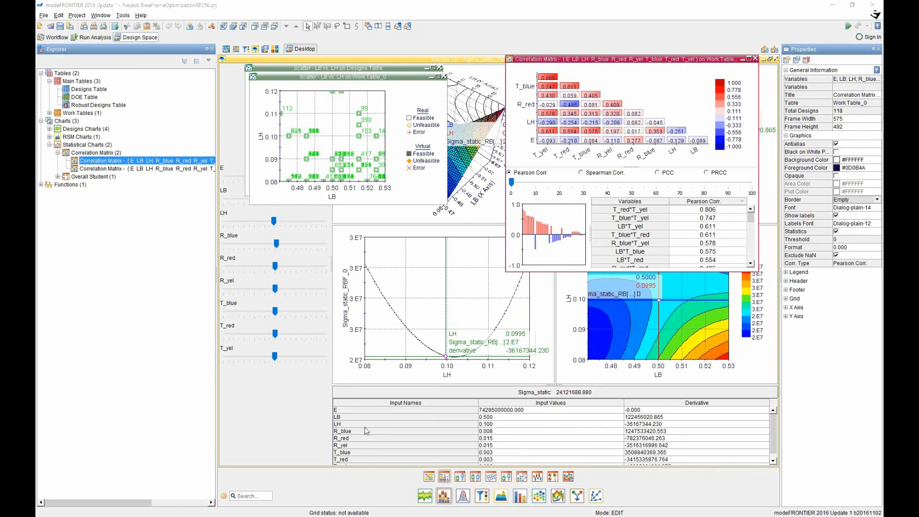
left_click(269, 223)
left_click(254, 247)
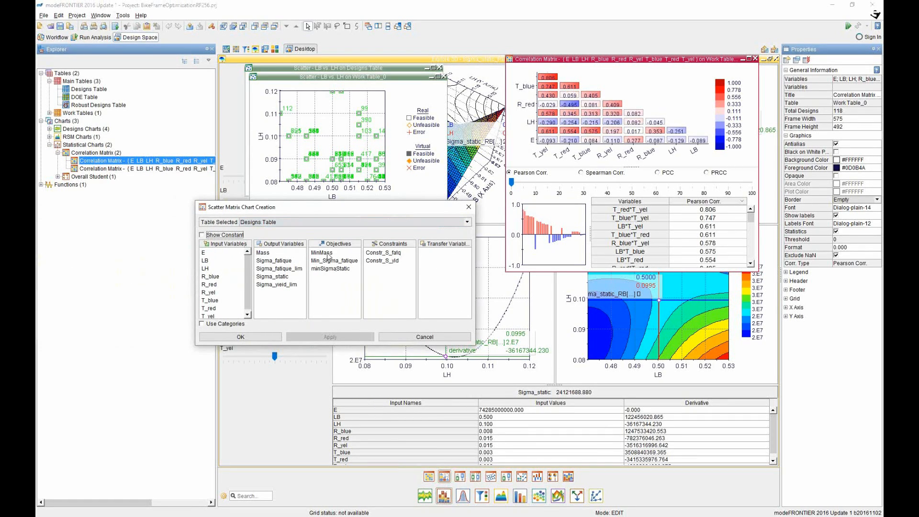
left_click(215, 253)
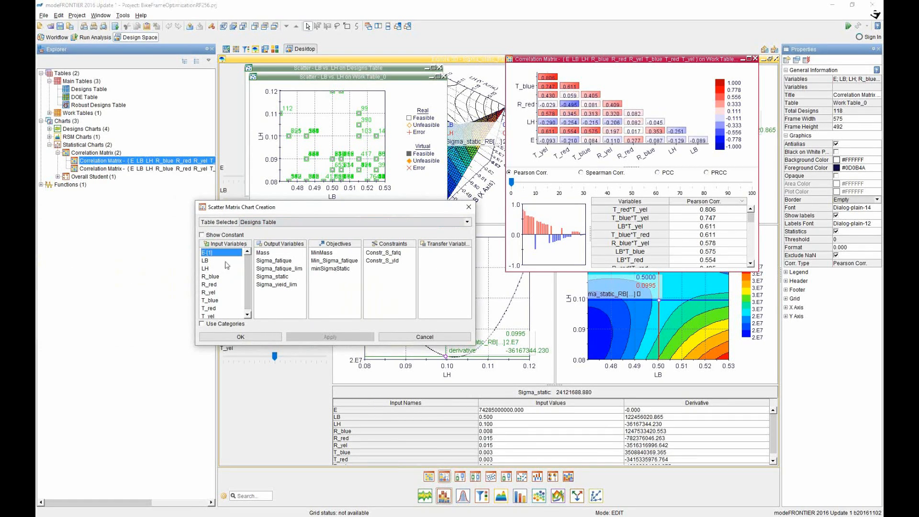
left_click(208, 315, "shift")
left_click_drag(321, 252, 330, 269)
left_click(269, 336)
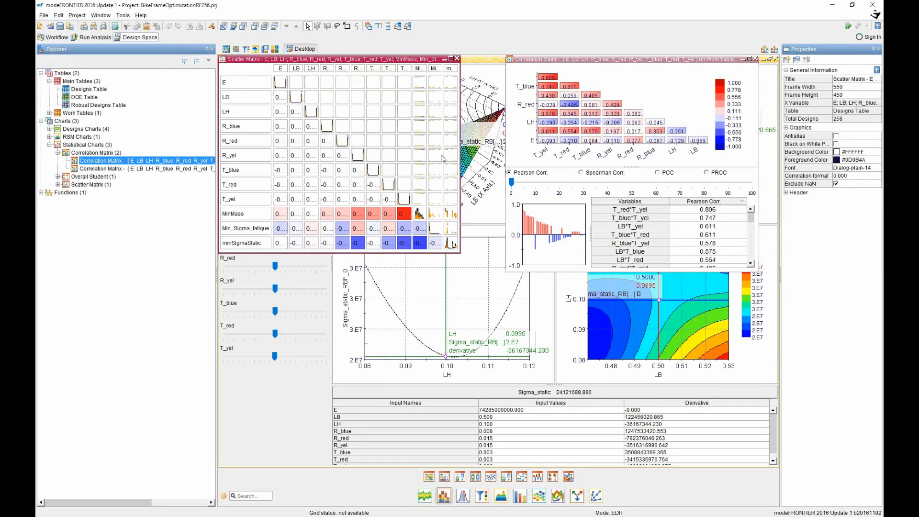
left_click(450, 59)
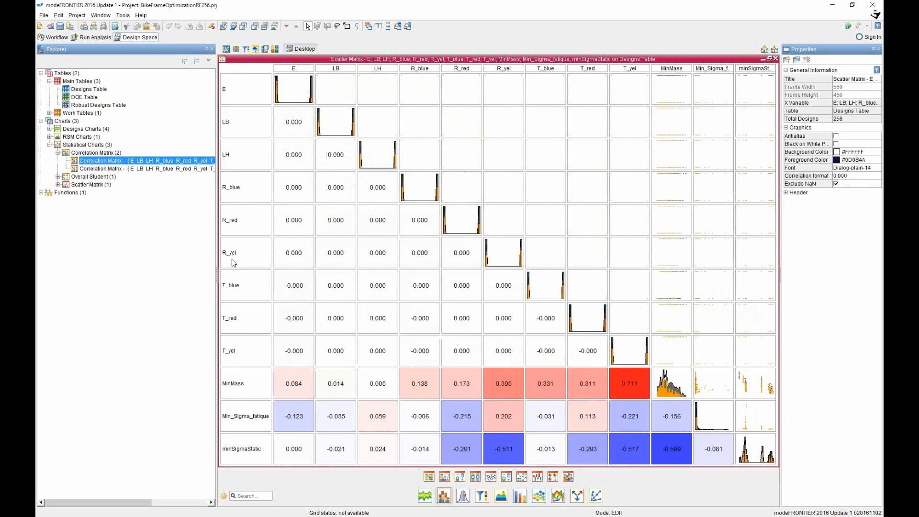
Inspect the LB–E correlation cell, and show the regression line in the scatter plot of MinMass against T_yel.
left_click(582, 345)
left_click(298, 135)
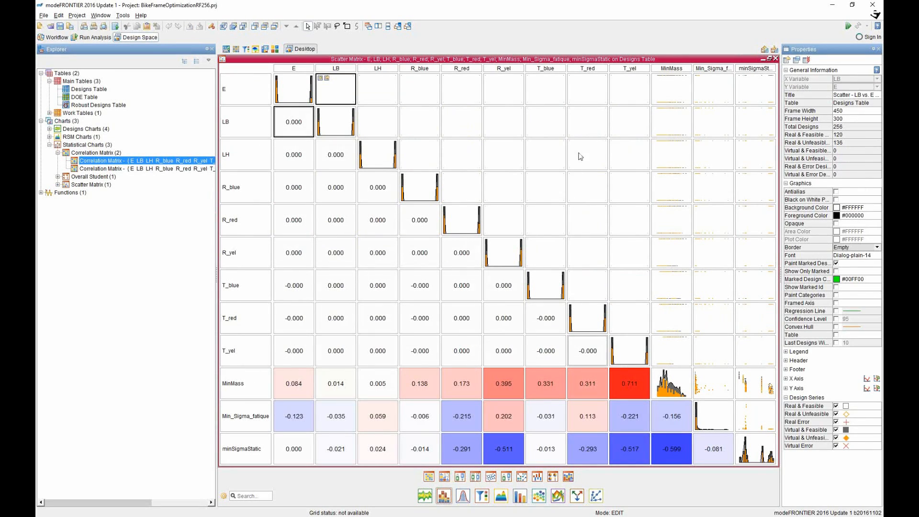
left_click(631, 386)
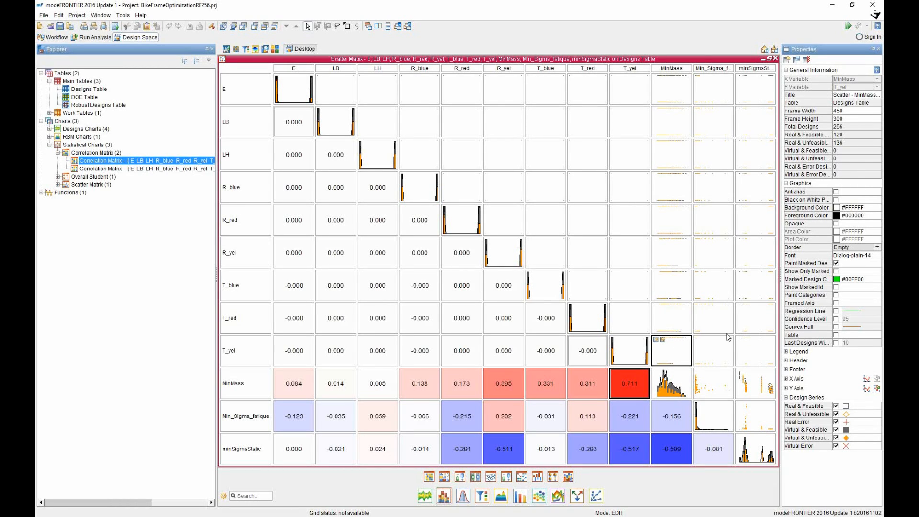
left_click(837, 311)
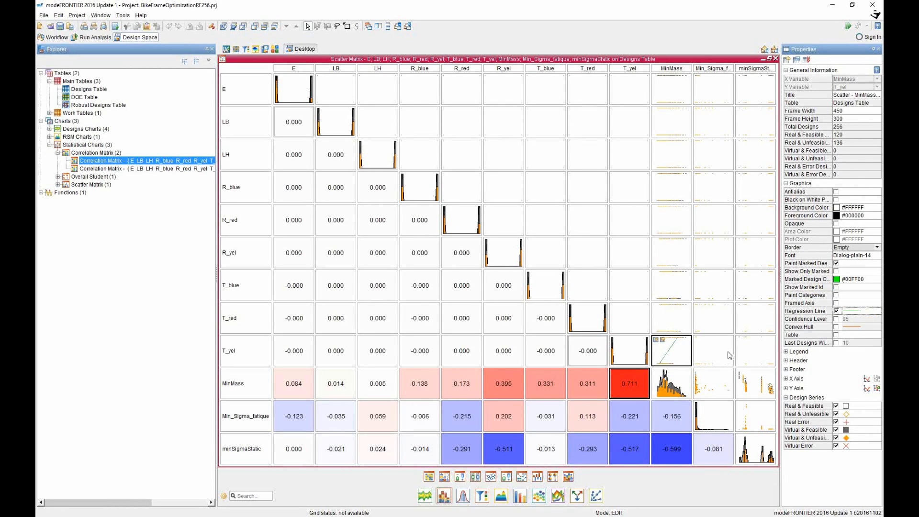
Examine the scatter plots of E against minSigmaStatic, Min_Sigma_fatique and MinMass.
left_click(761, 88)
left_click(723, 89)
left_click(678, 89)
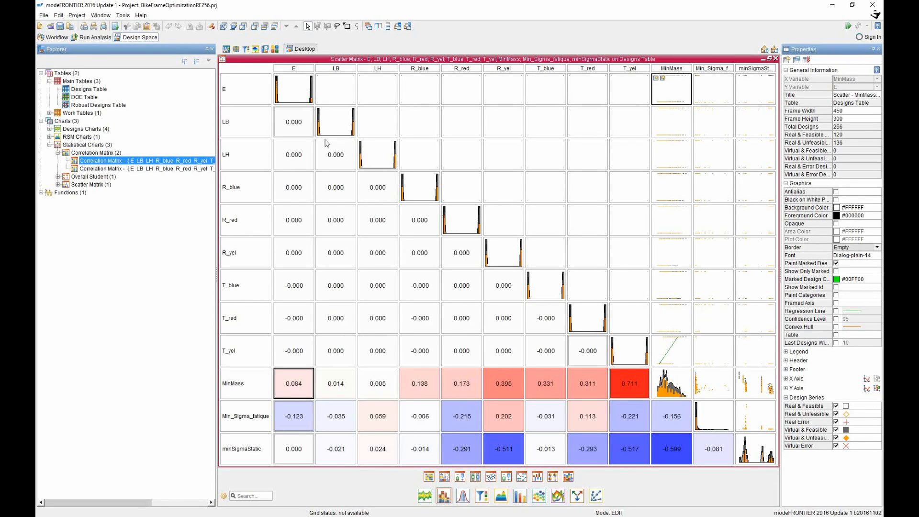
Run the Sensitivity tool on the Designs Table with all three objectives as responses and the nine input variables as factors.
left_click(246, 49)
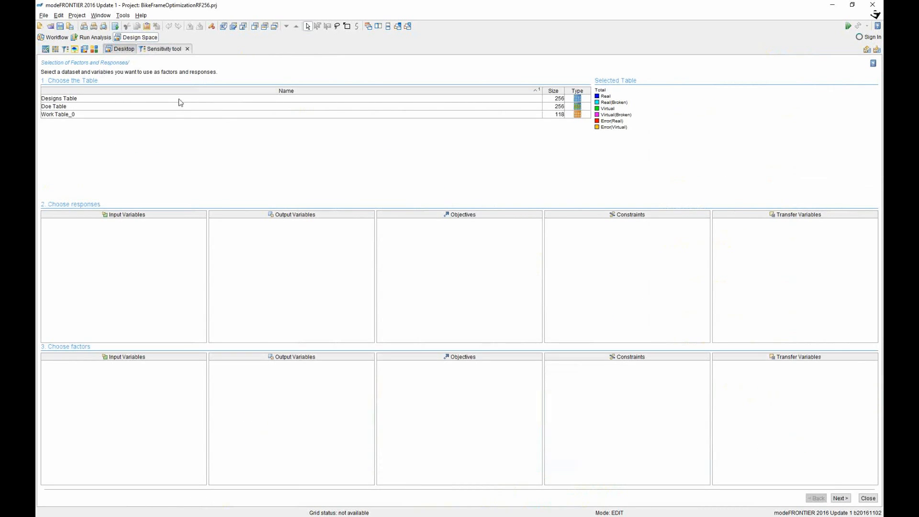
left_click(180, 99)
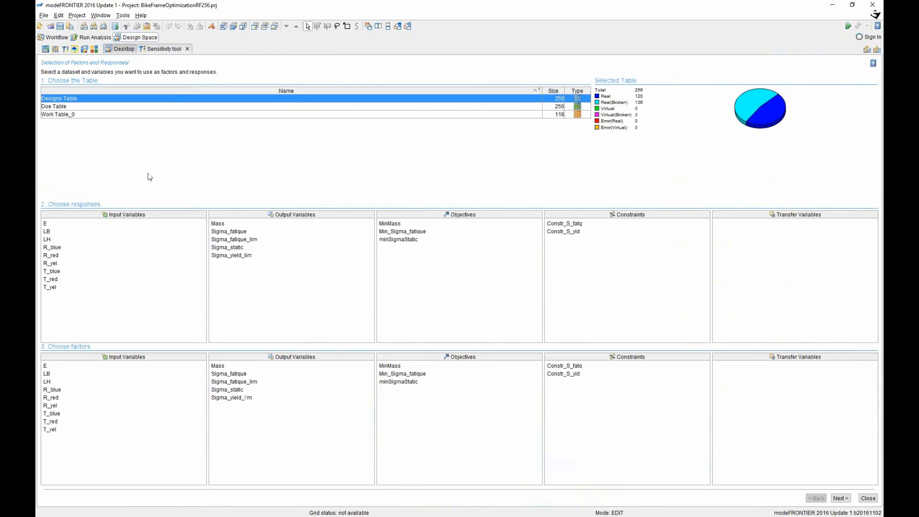
left_click(396, 224)
left_click(398, 232, "ctrl")
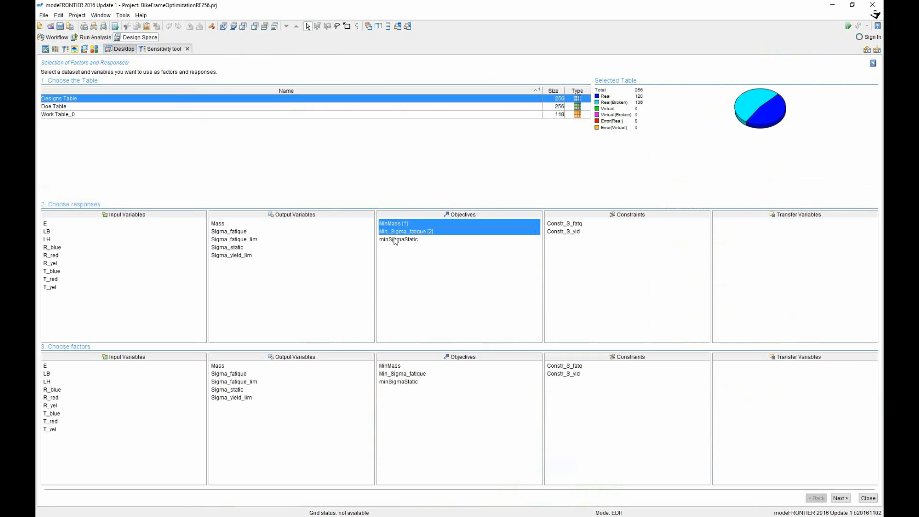
left_click(397, 240, "ctrl")
left_click(54, 367)
left_click(51, 430, "shift")
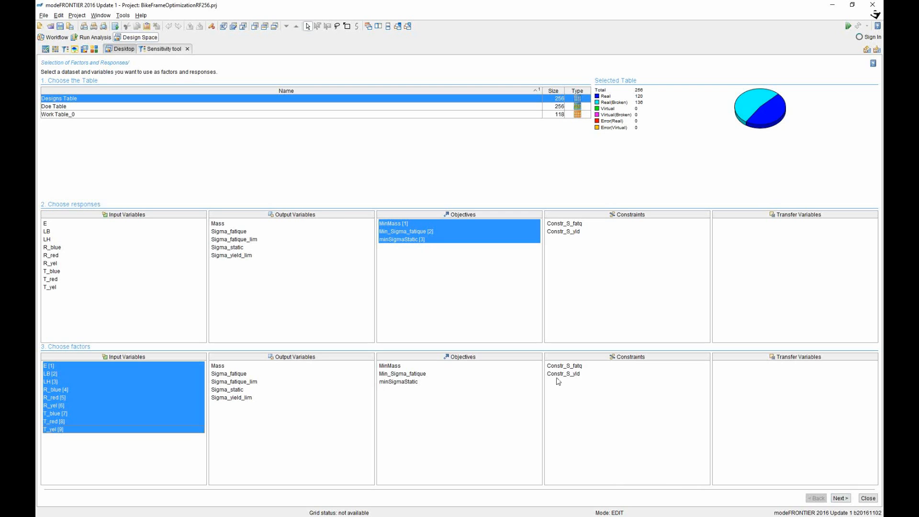
left_click(842, 498)
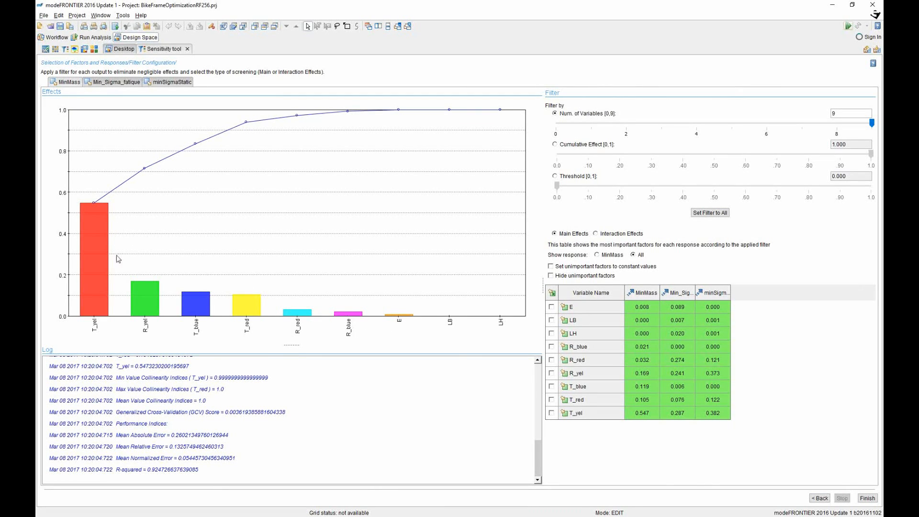
Compare the main effects of the factors on MinMass, Min_Sigma_fatique and minSigmaStatic.
left_click(108, 82)
left_click(172, 82)
left_click(115, 83)
left_click(78, 84)
Switch the screening to interaction effects and limit the MinMass filter to 4 variables.
left_click(596, 233)
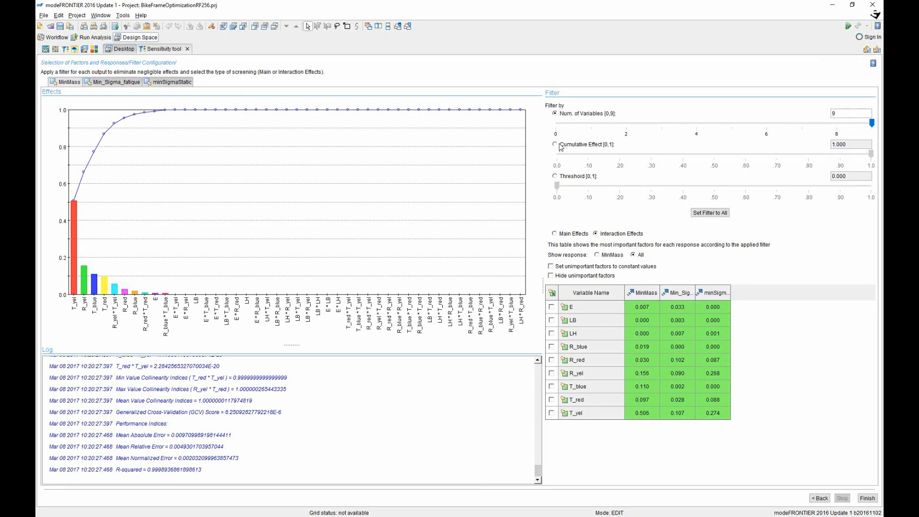
double_click(838, 113)
type("4")
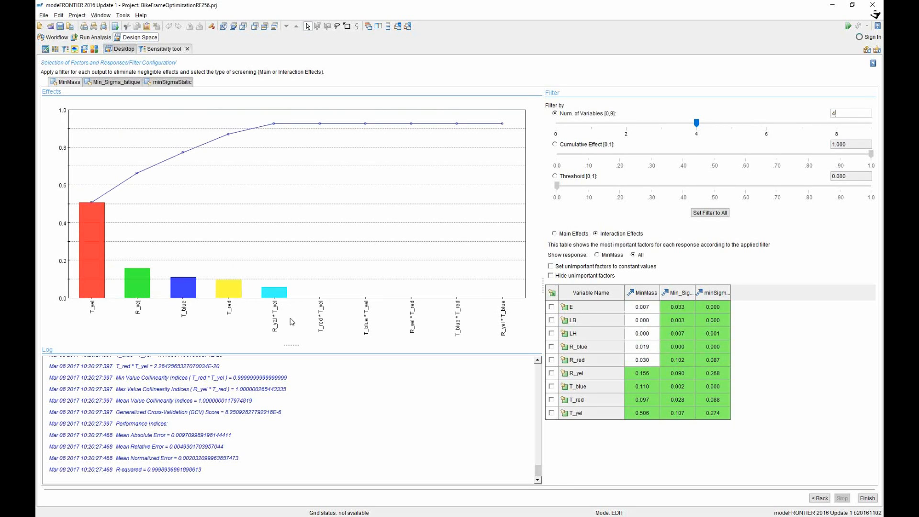
Filter the MinMass factors by a cumulative effect of 0.8 instead, and return to the desktop with the scatter matrix.
left_click(556, 145)
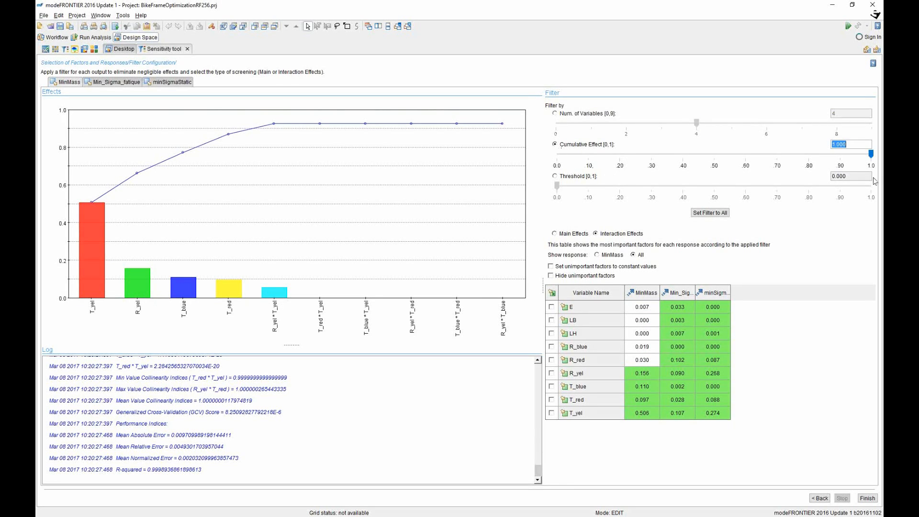
type("0.9")
key("Return")
key("Return")
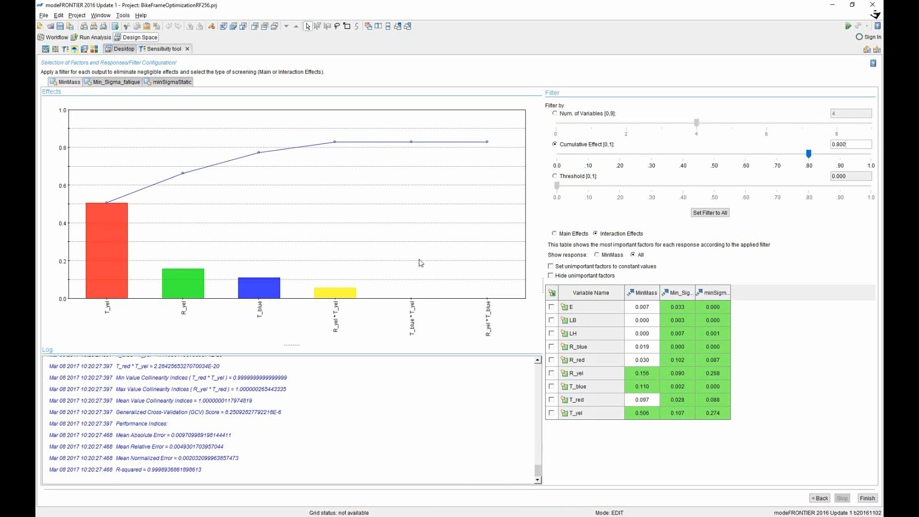
left_click(124, 49)
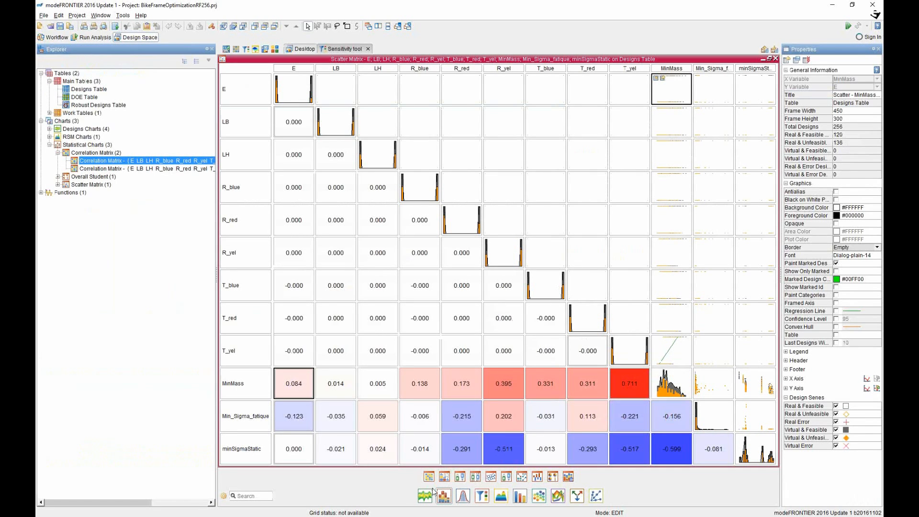